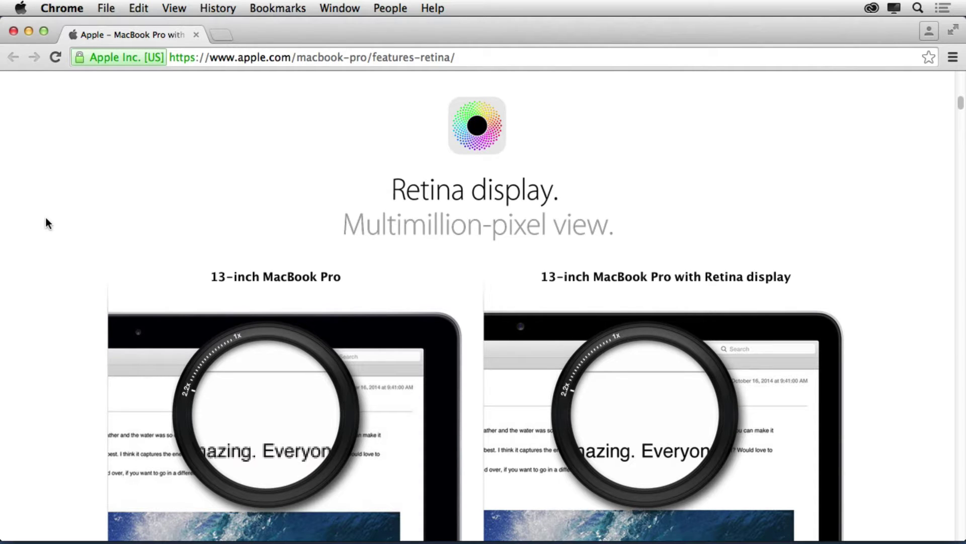
Scroll Apple's Retina MacBook Pro page comparing the laptop images, then switch to Muse's SPC_start plan
scroll(47, 218, "down", 1)
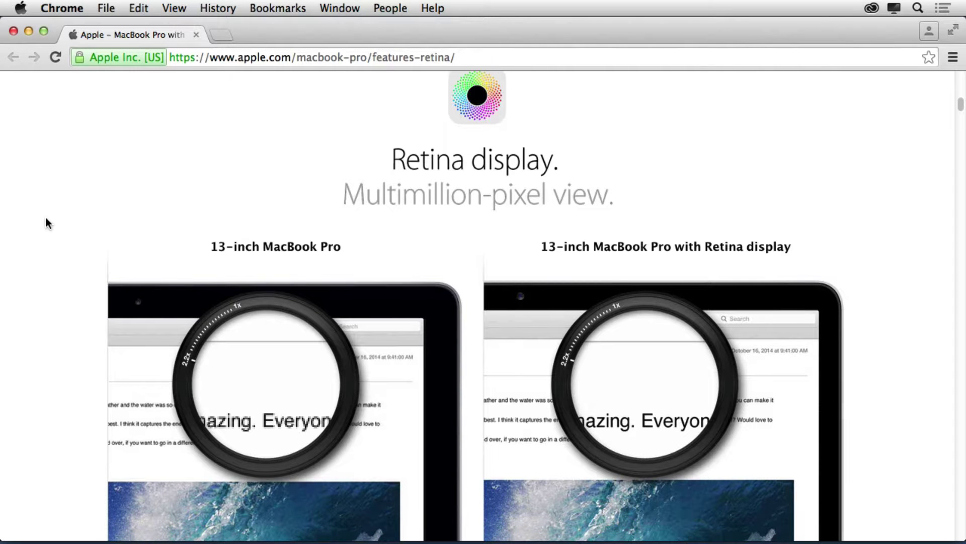
scroll(46, 217, "down", 5)
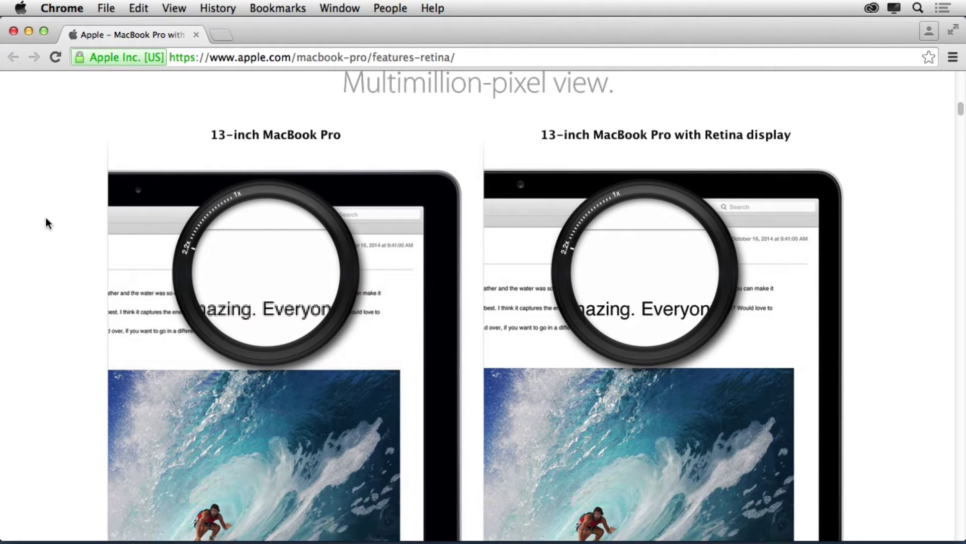
scroll(46, 217, "down", 1)
scroll(46, 218, "down", 1)
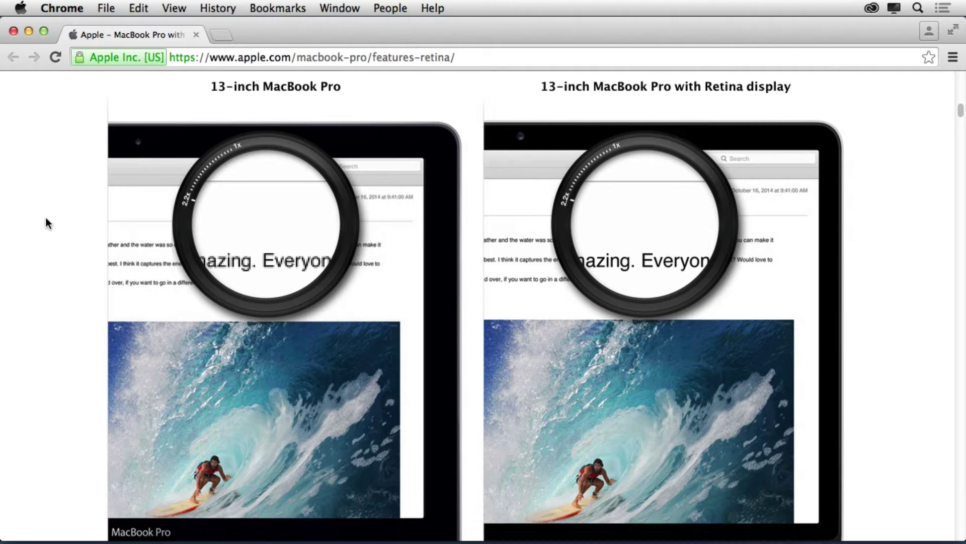
scroll(46, 218, "down", 2)
scroll(46, 218, "down", 1)
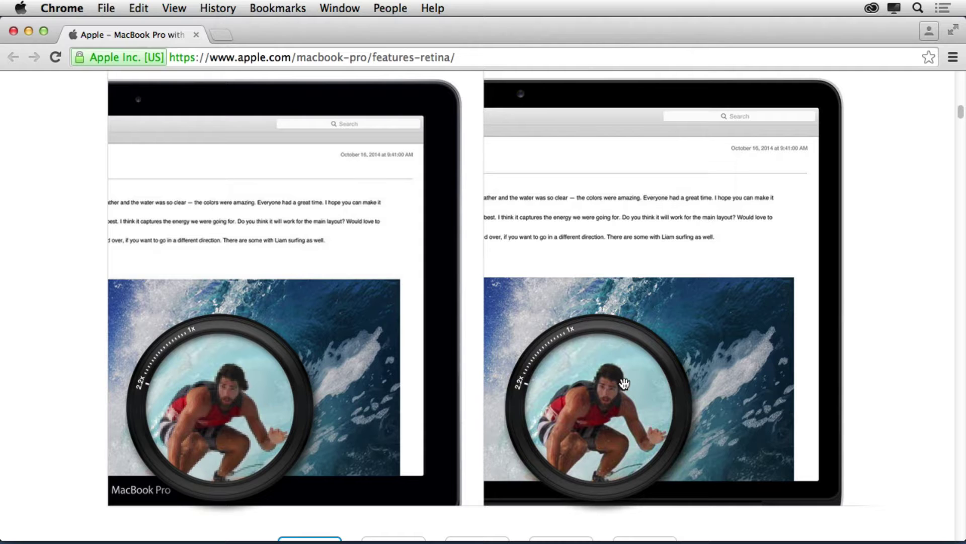
key("super+Tab")
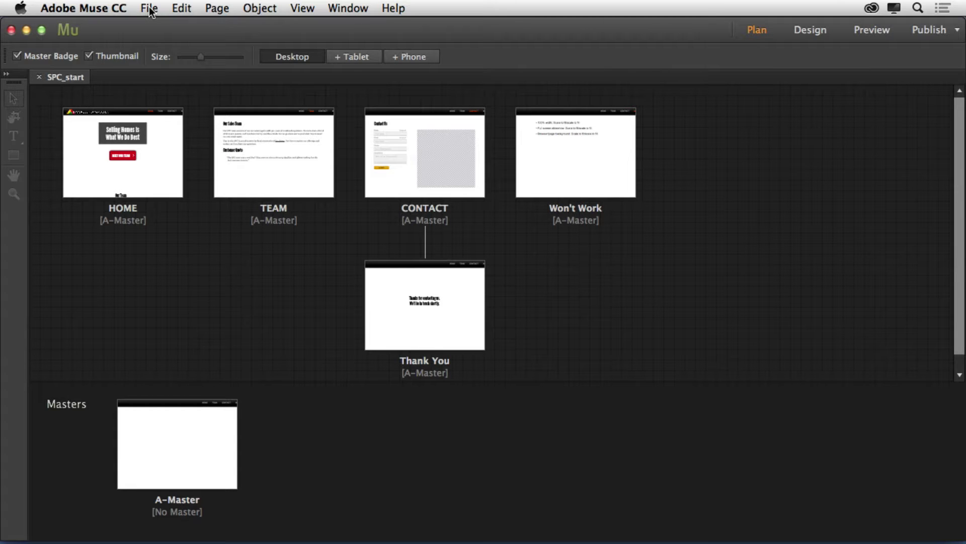
Create the new site Website-3 with Resolution set to HiDPI (2x), accepting the HiDPI warning
left_click(150, 11)
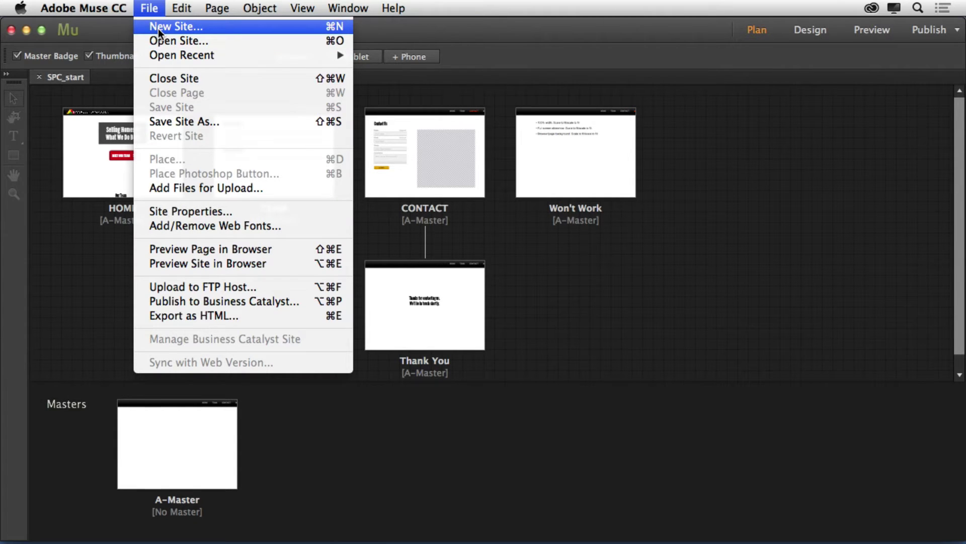
left_click(158, 29)
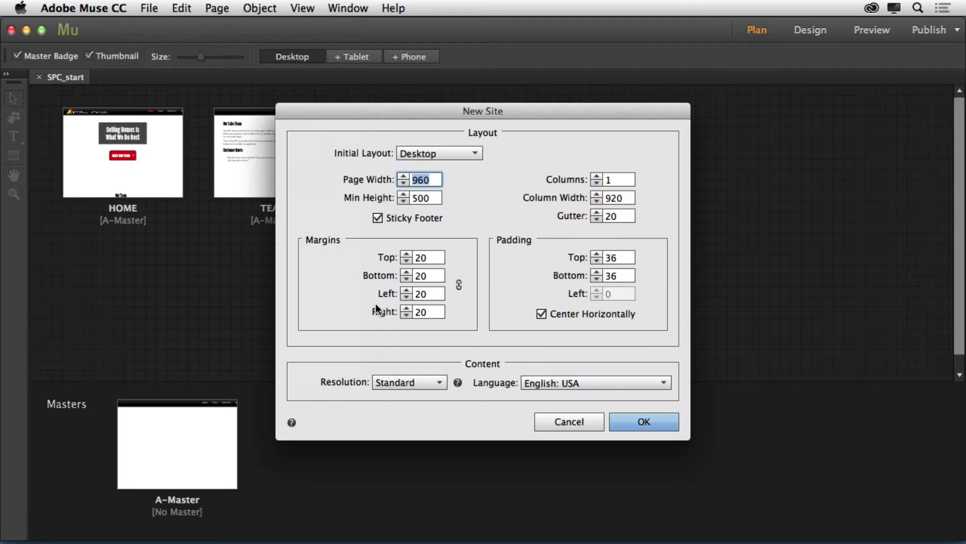
left_click(411, 380)
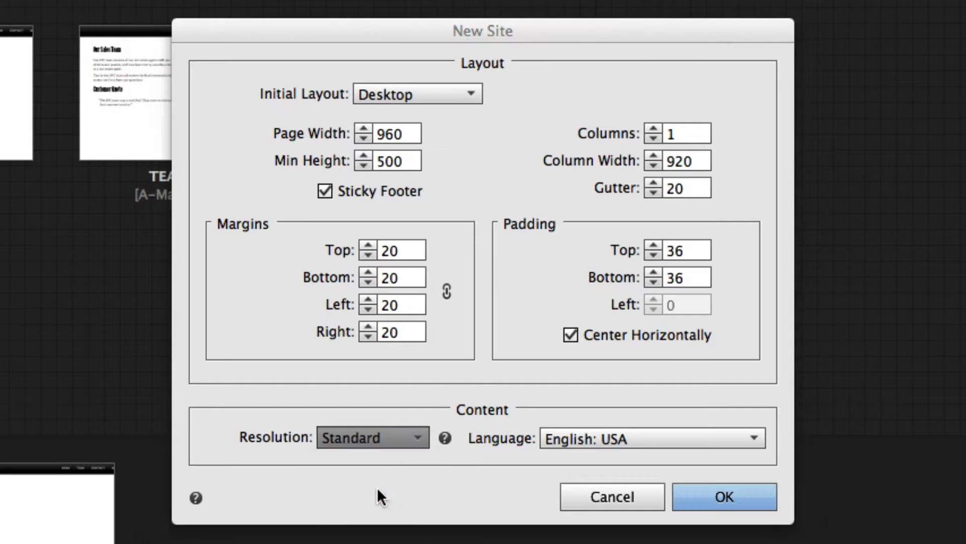
left_click(377, 487)
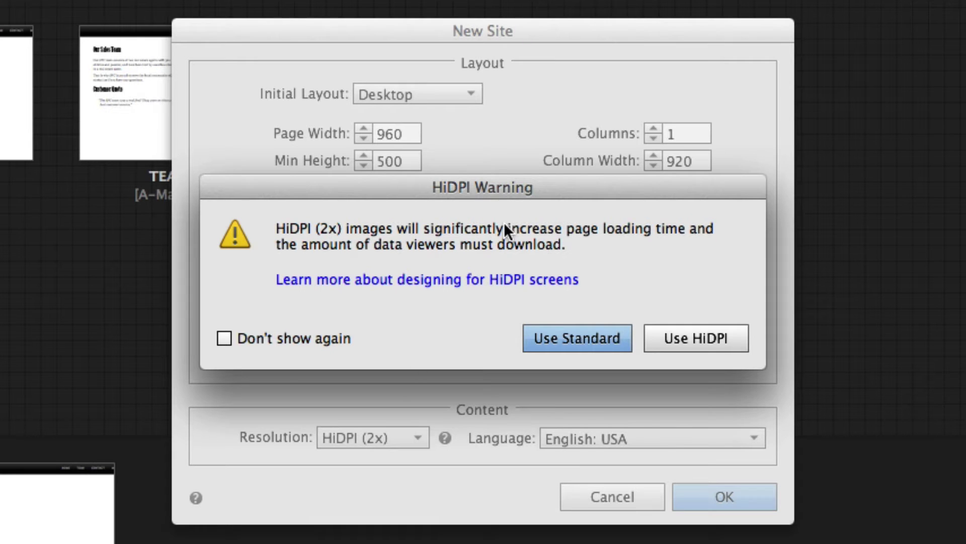
left_click(691, 336)
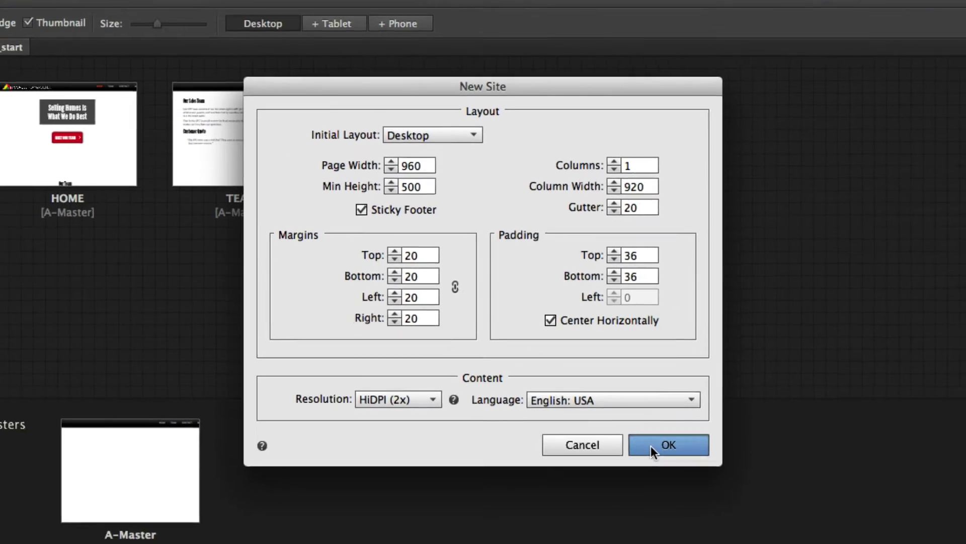
left_click(724, 497)
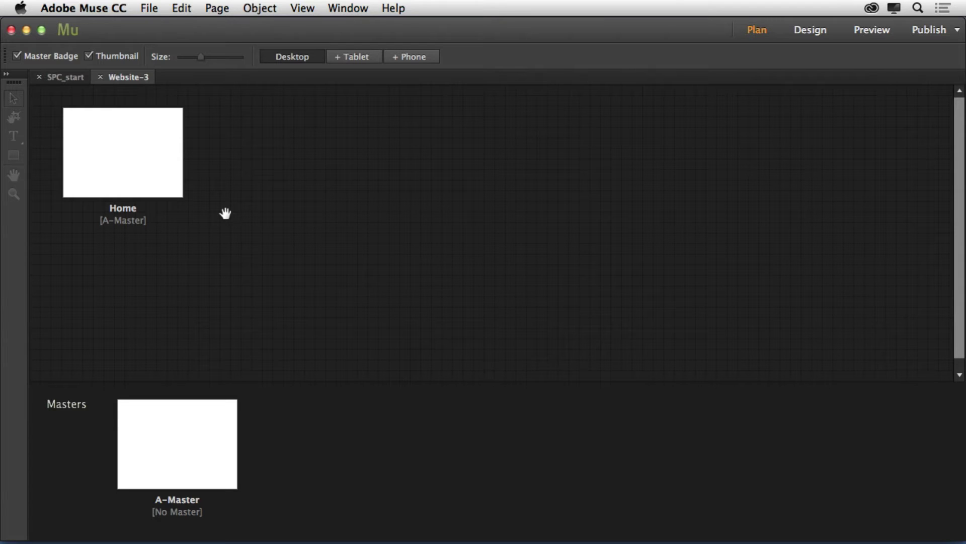
Close Website-3 and check SPC_start's Site Properties resolution is HiDPI (2x), then cancel
left_click(101, 76)
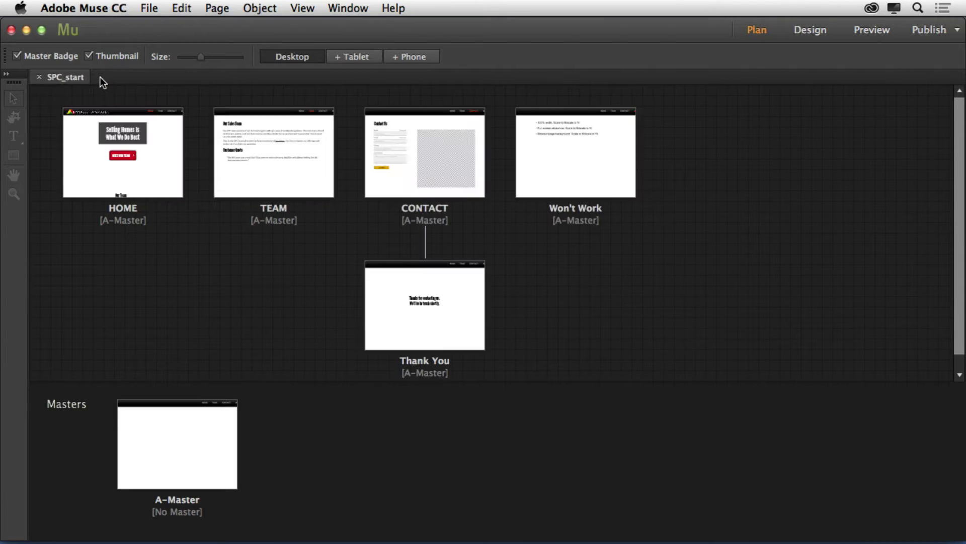
left_click(151, 8)
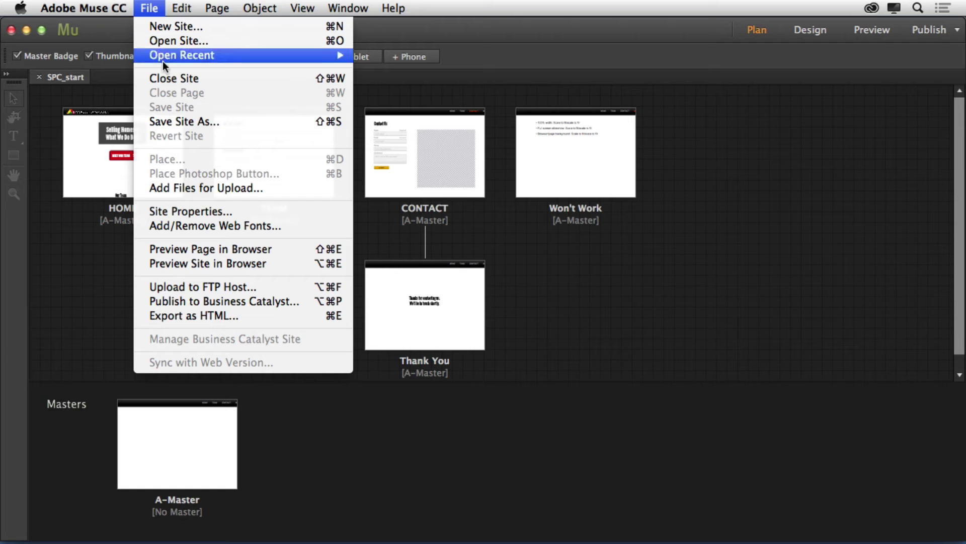
left_click(198, 215)
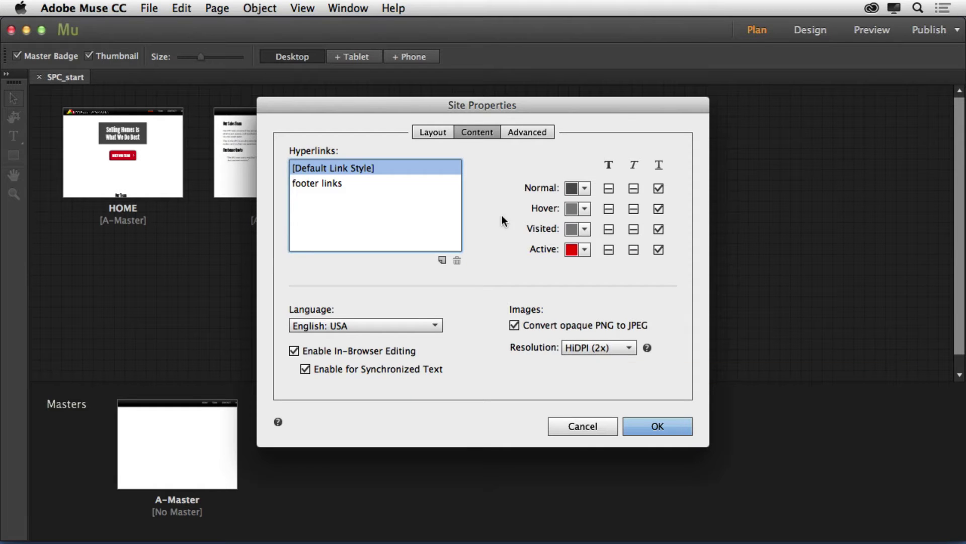
left_click(588, 343)
left_click(541, 380)
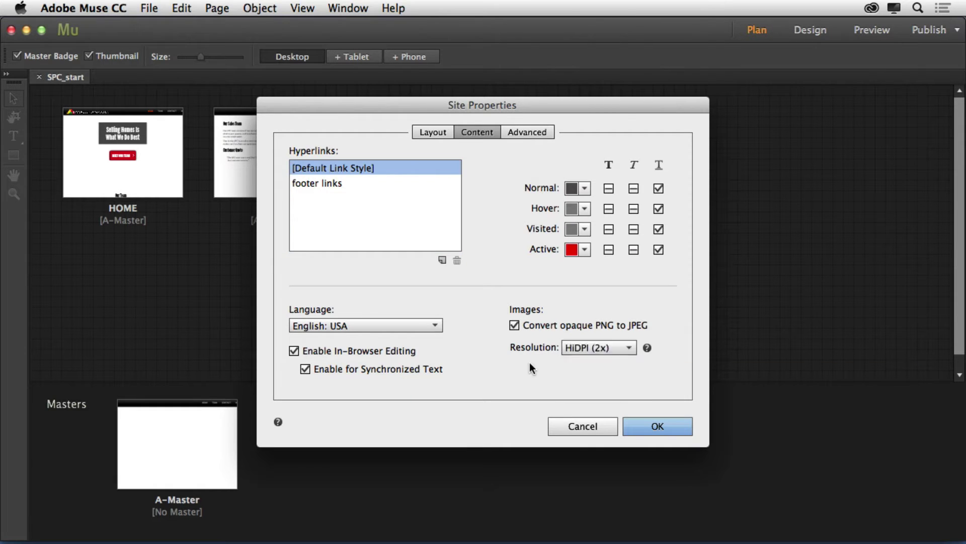
left_click(577, 427)
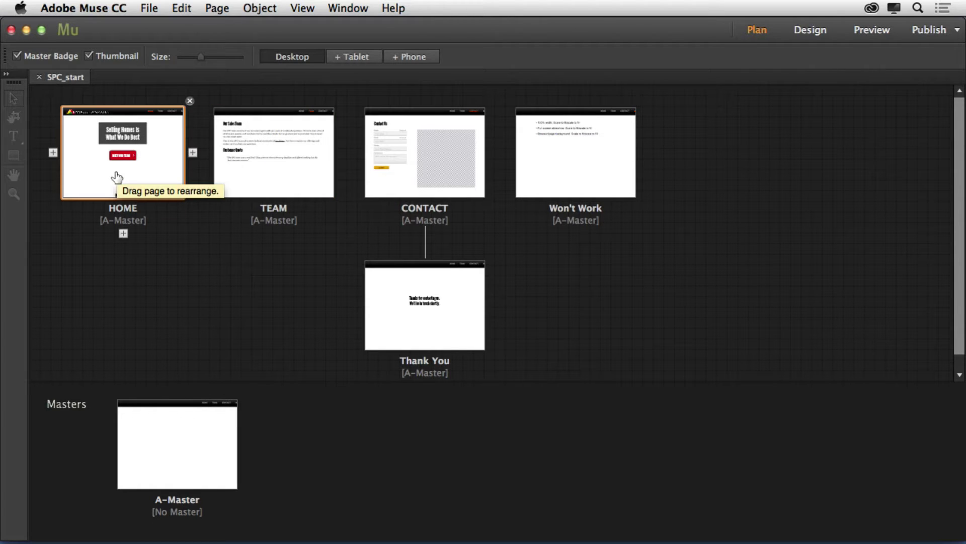
Open the HOME page, scroll to the Our Team box, then switch to Photoshop's home-slide1.jpg
double_click(93, 172)
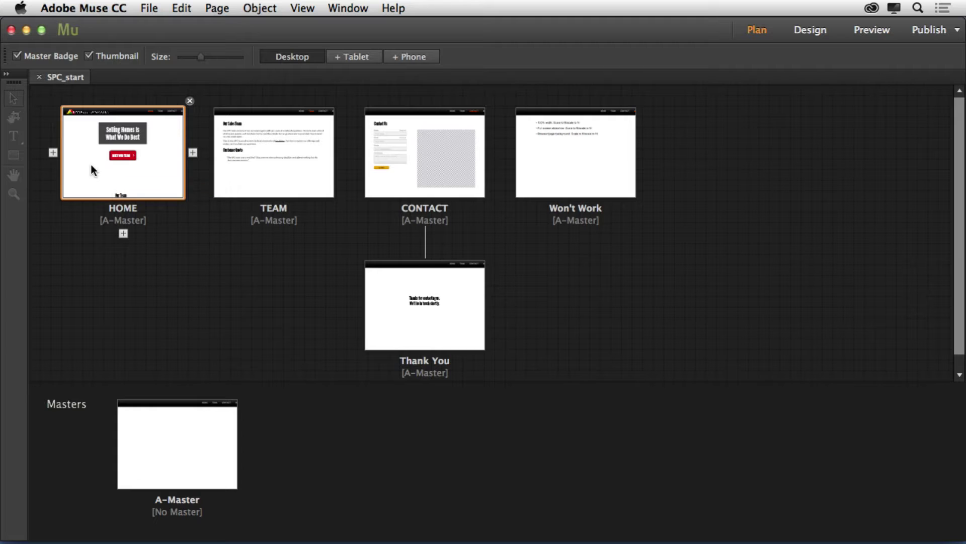
scroll(184, 277, "down", 10)
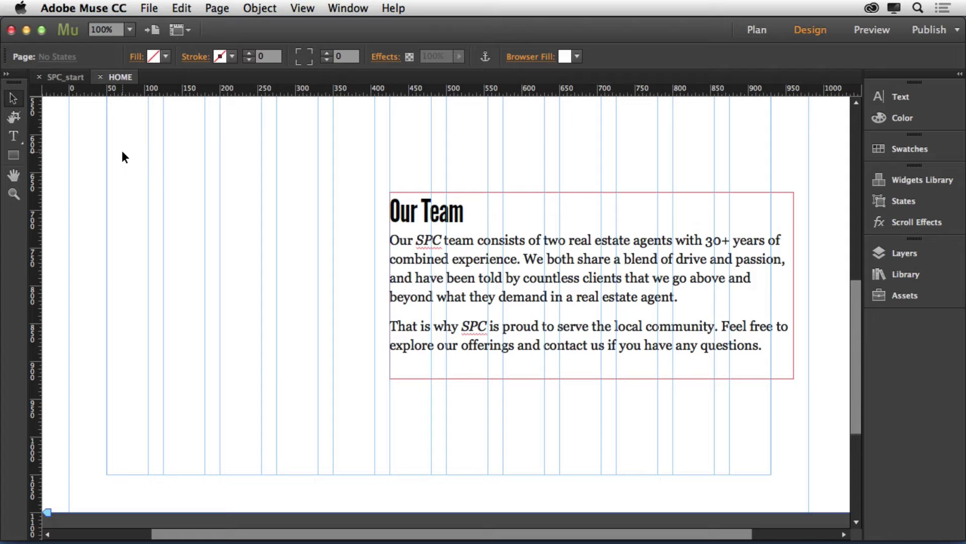
key("super+Tab")
key("super+Tab")
key("super+Tab")
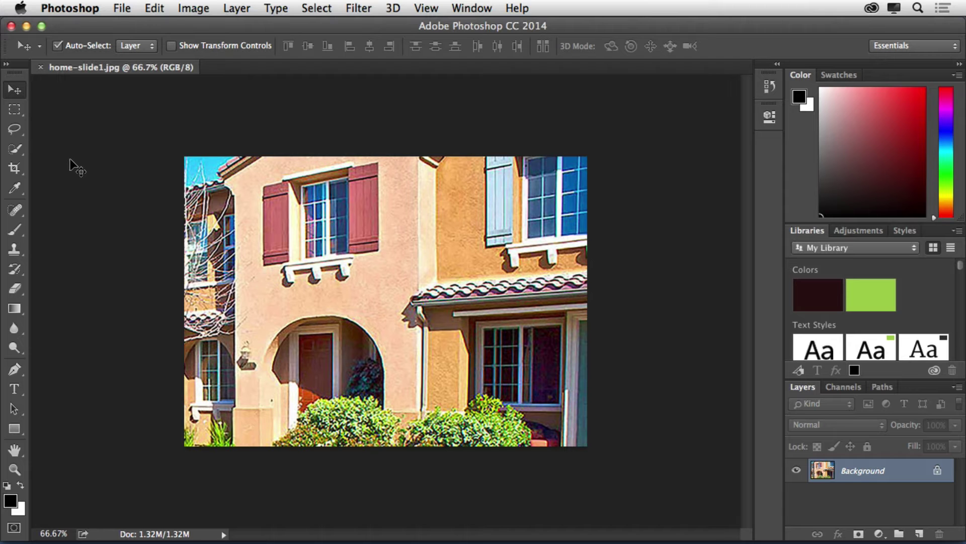
Check home-slide1.jpg's Image Size is 800 × 576 px at 72 ppi, leaving it unchanged
left_click(193, 8)
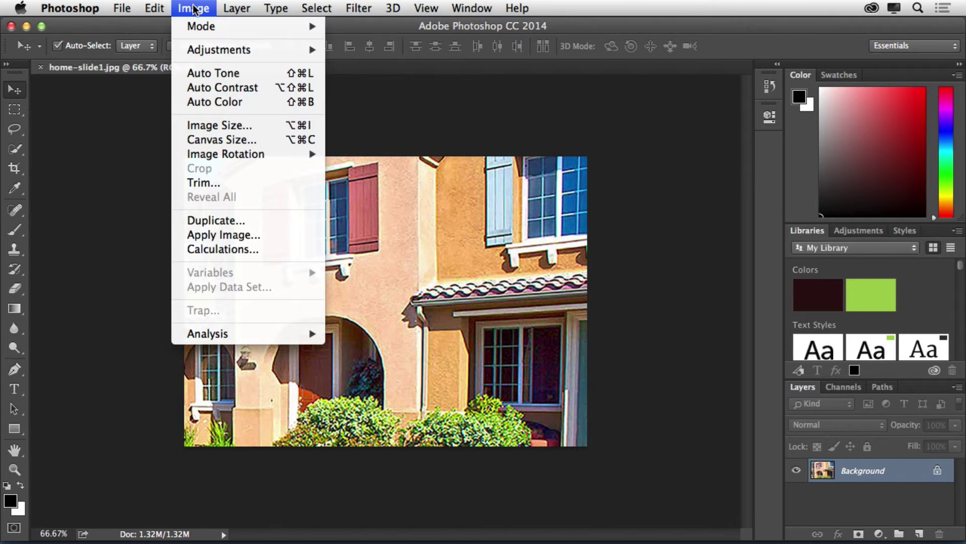
left_click(223, 125)
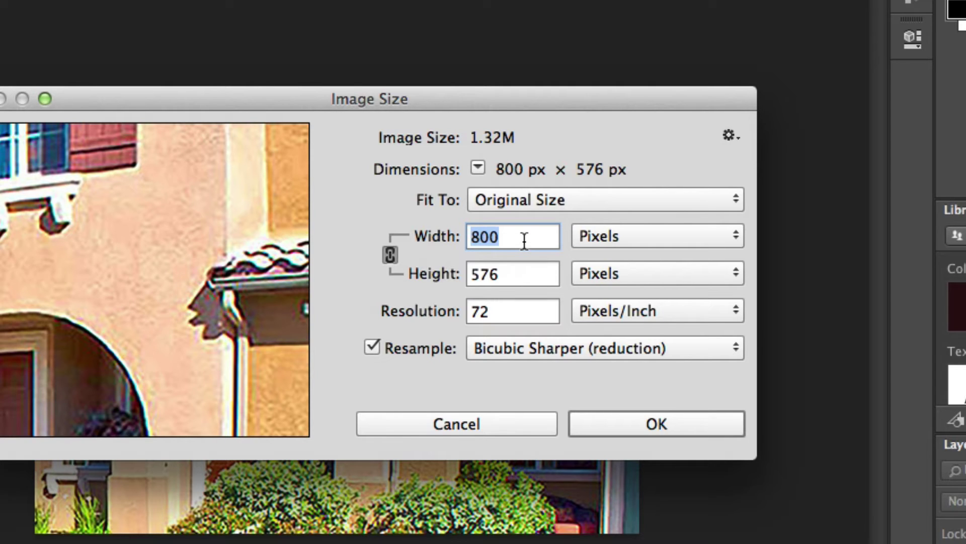
left_click(520, 237)
left_click_drag(520, 237, 447, 238)
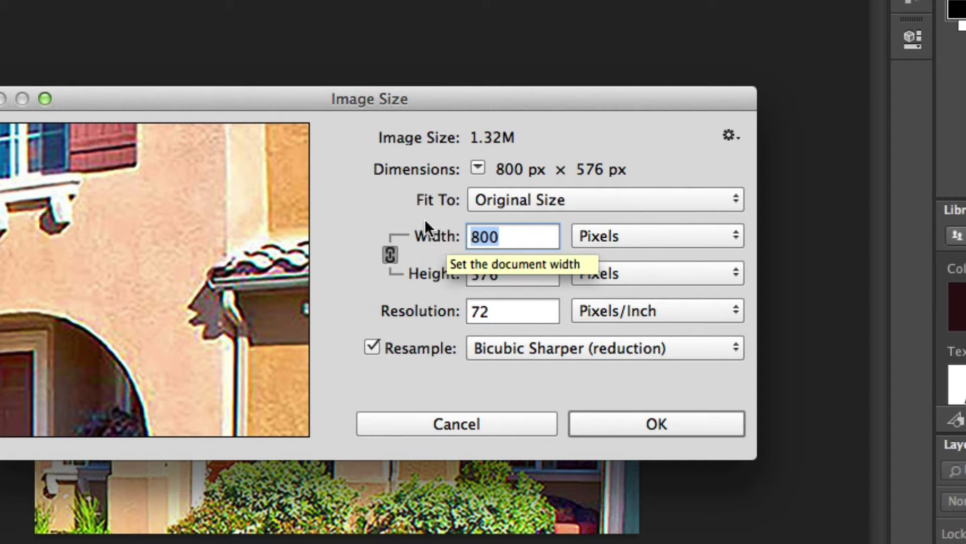
mouse_move(291, 180)
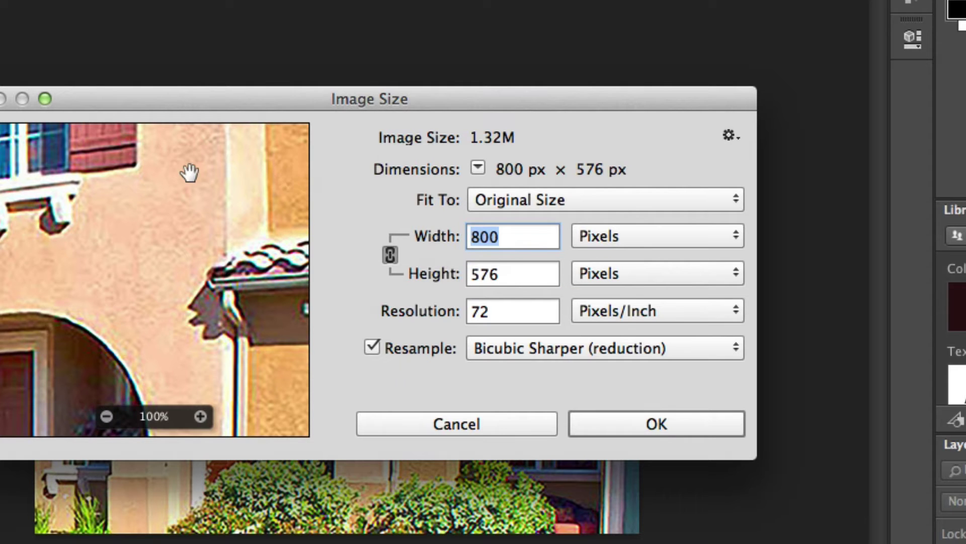
key("Return")
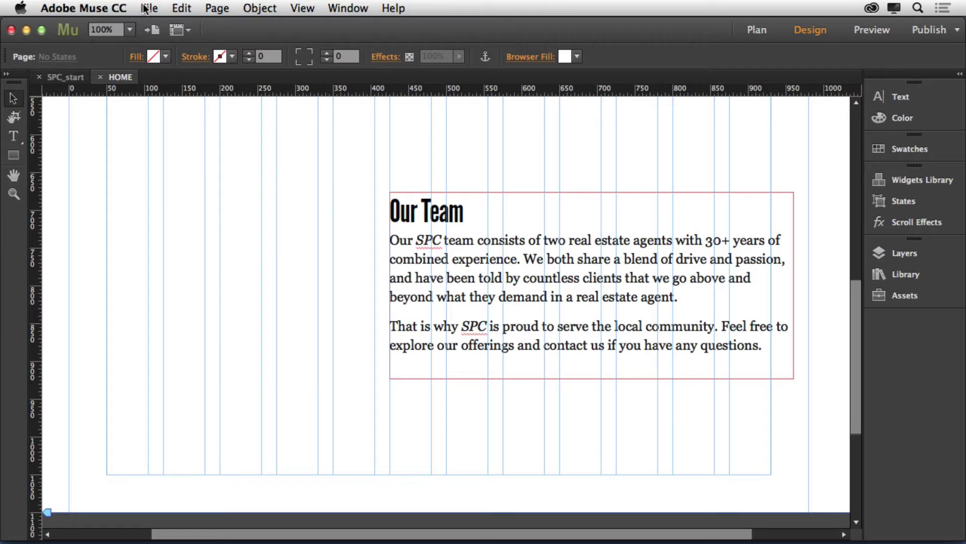
Place home-slide1.jpg on the HOME page and position it left of the Our Team text
left_click(145, 9)
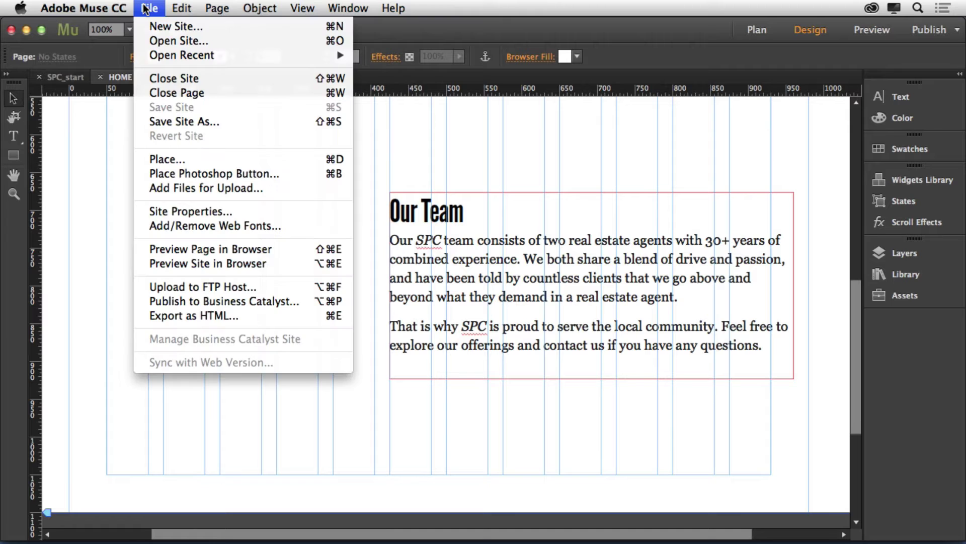
left_click(185, 157)
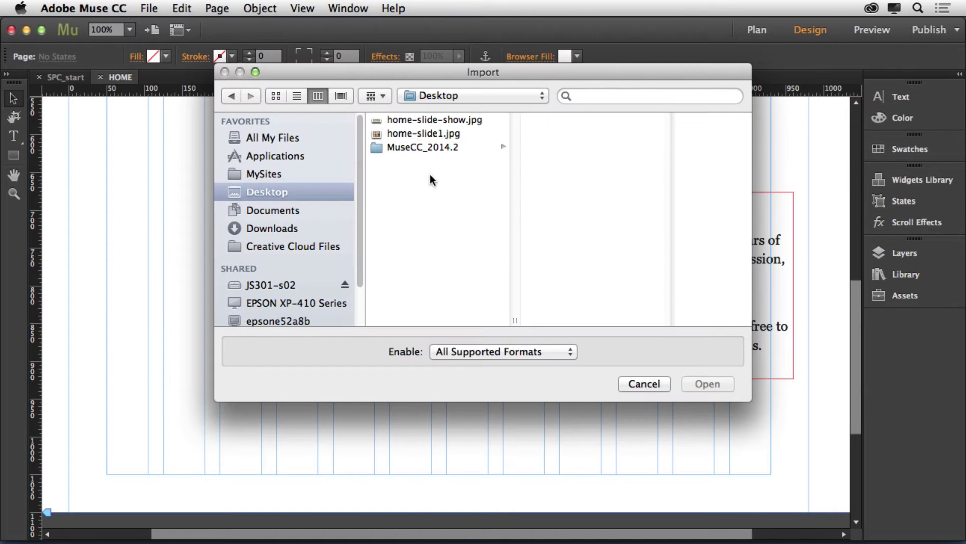
left_click(425, 134)
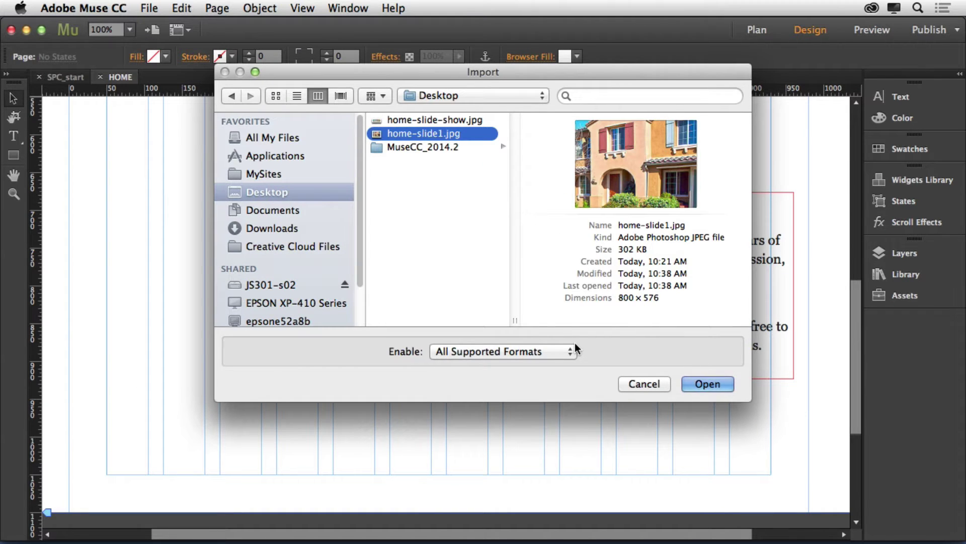
left_click(708, 383)
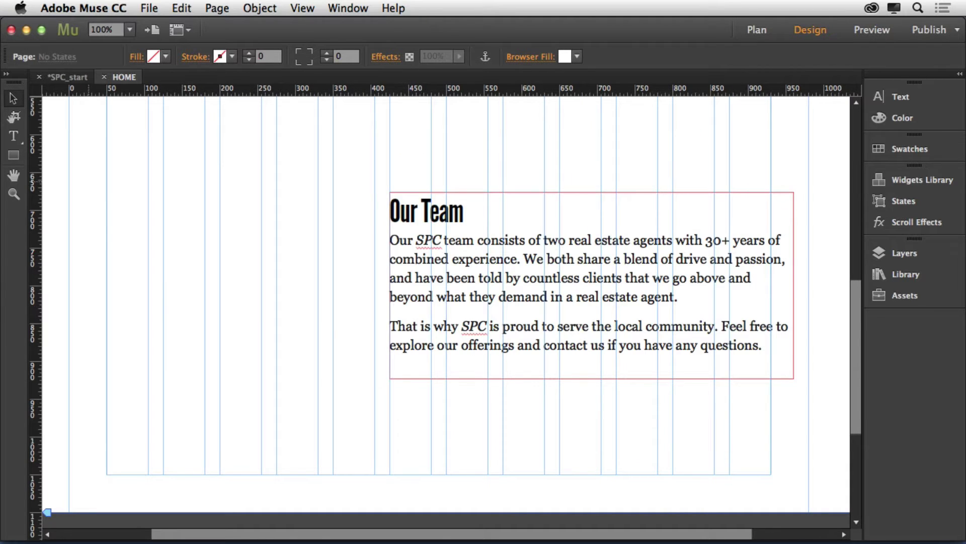
left_click(86, 182)
left_click_drag(185, 221, 166, 231)
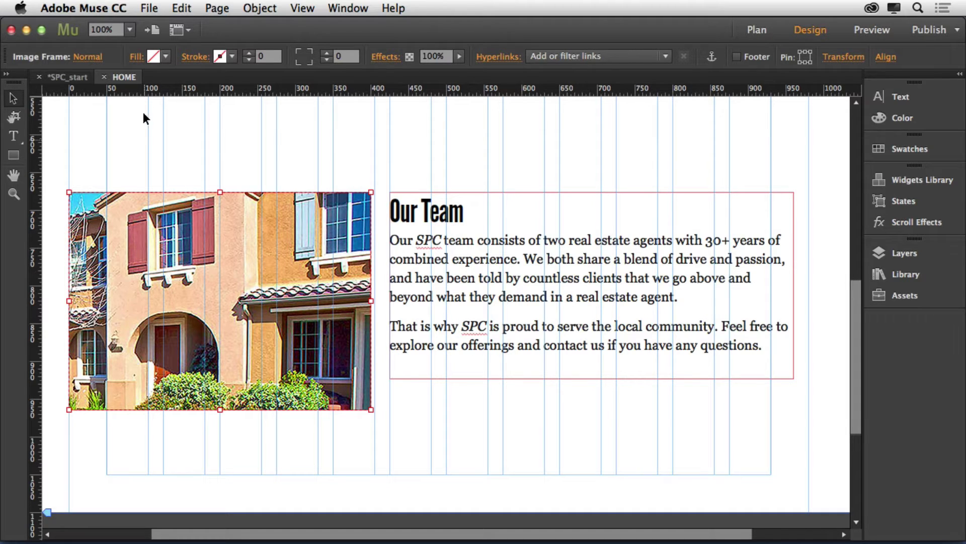
Save the site, then start Export as HTML and browse to the Desktop for the location
left_click(149, 10)
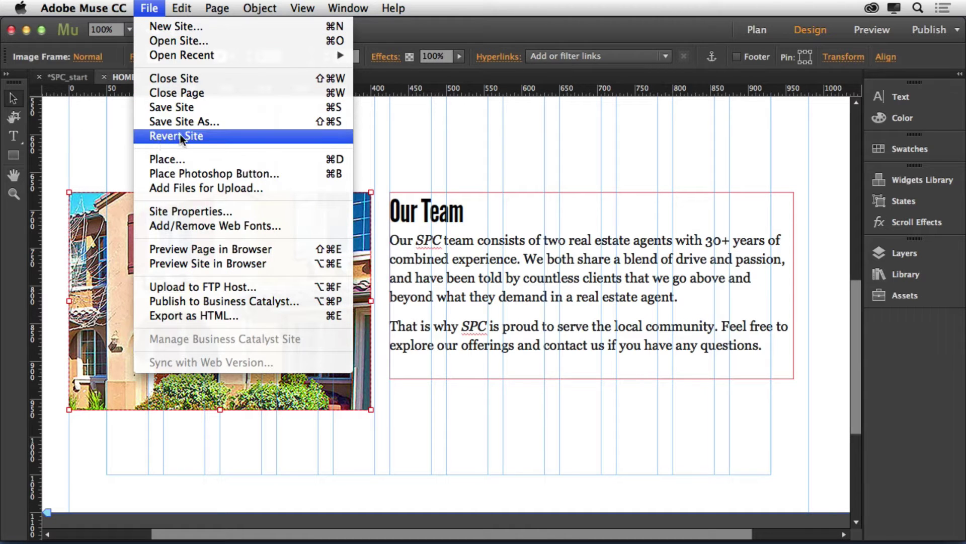
left_click(176, 108)
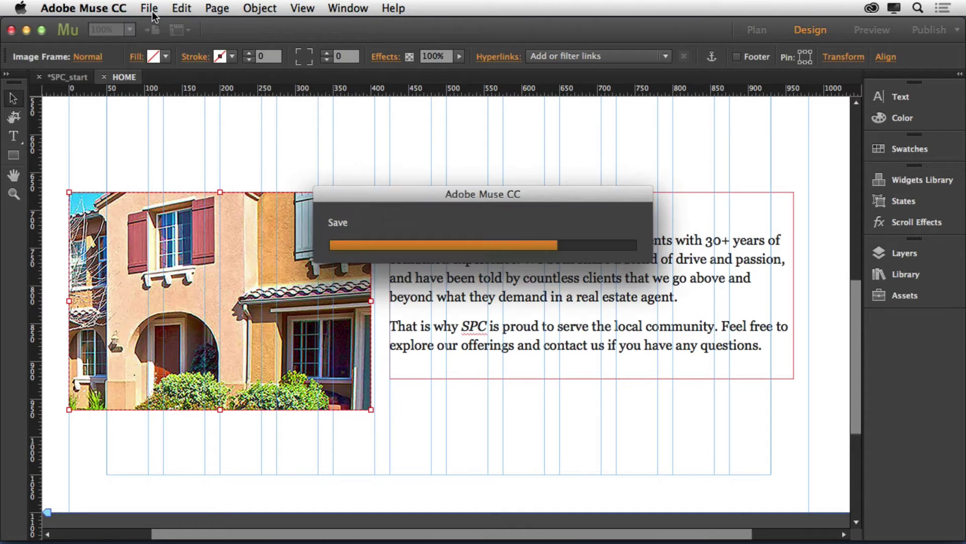
left_click(152, 11)
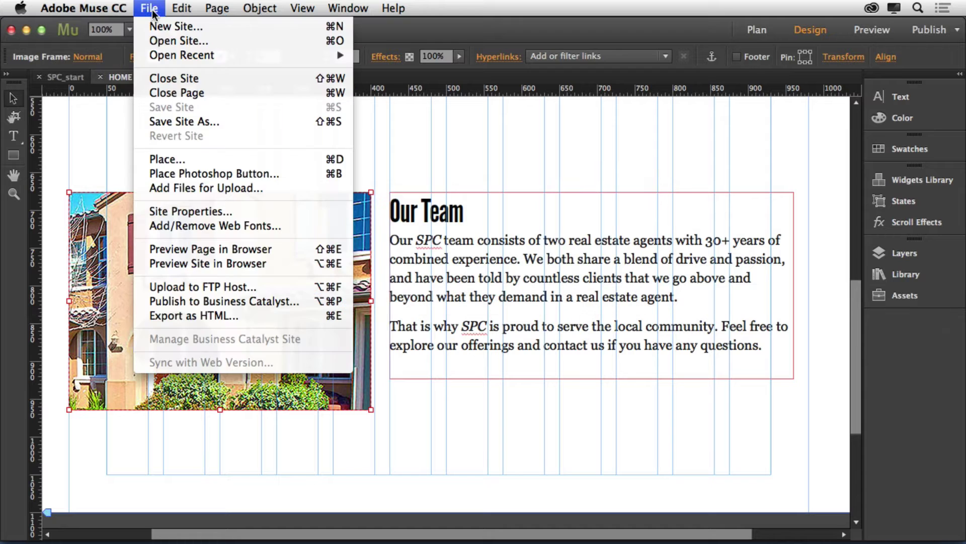
left_click(207, 317)
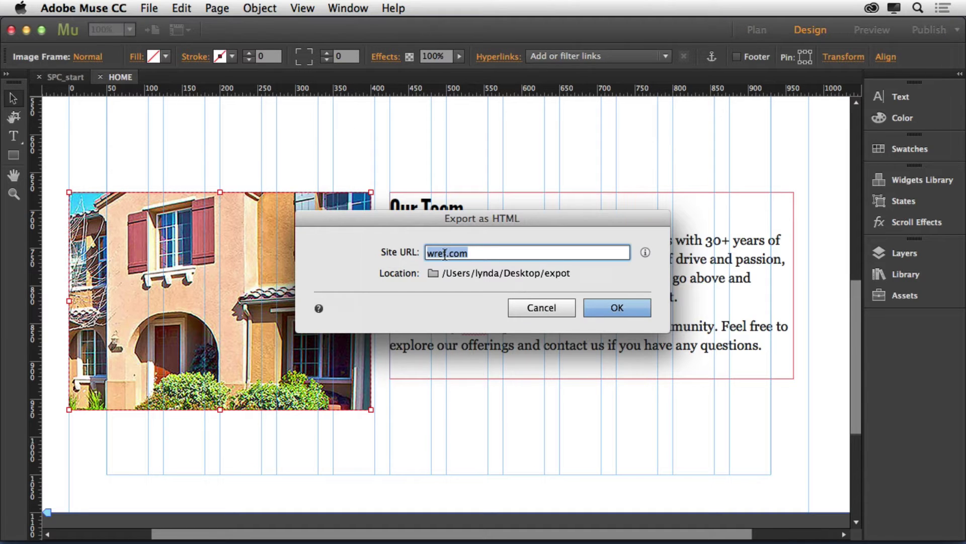
left_click(494, 270)
left_click(395, 315)
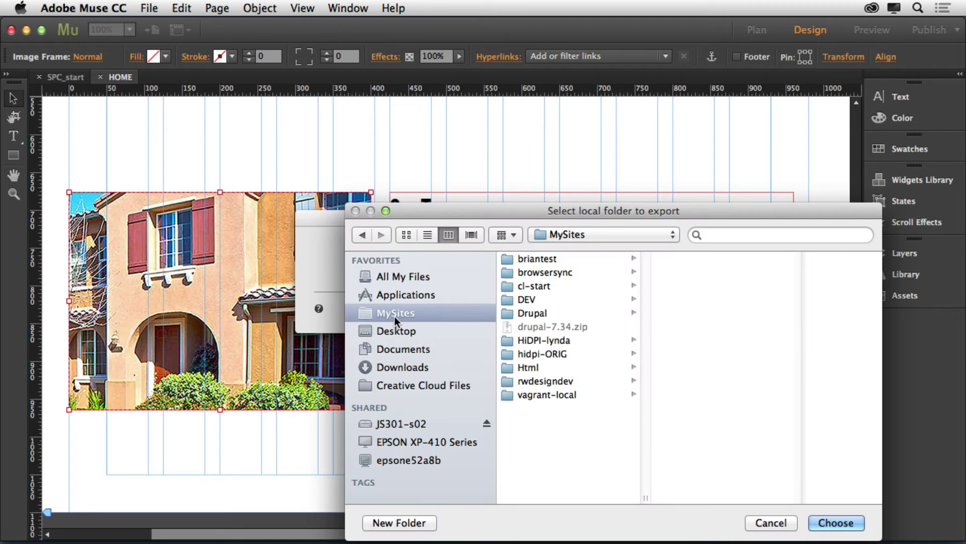
left_click(396, 332)
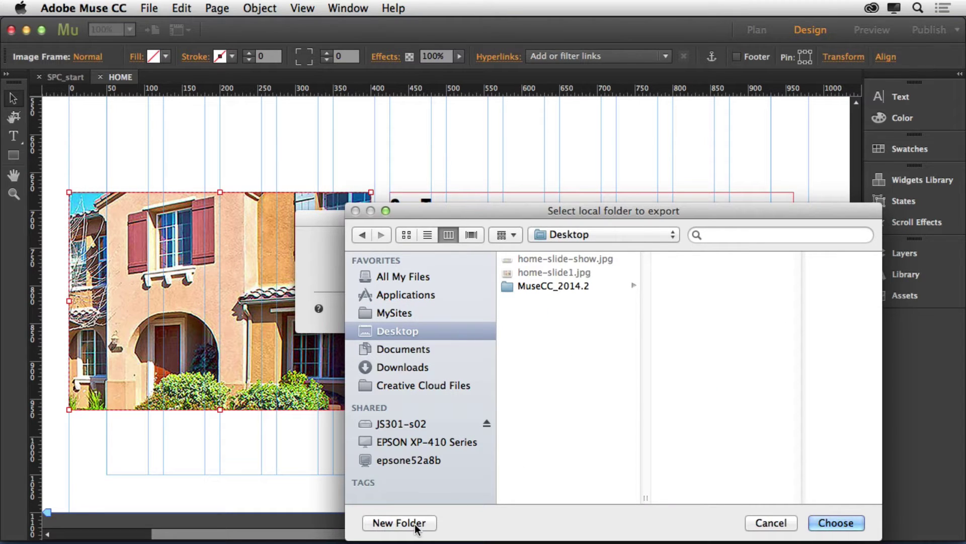
Create a Desktop folder named 'export' and export the site's HTML into it
left_click(399, 522)
type("export")
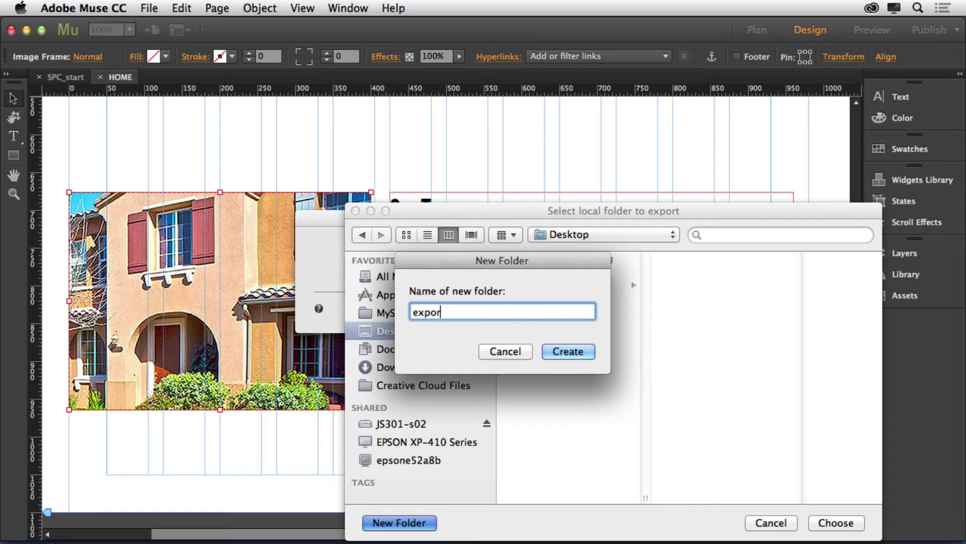
left_click(569, 352)
left_click(855, 523)
left_click(616, 308)
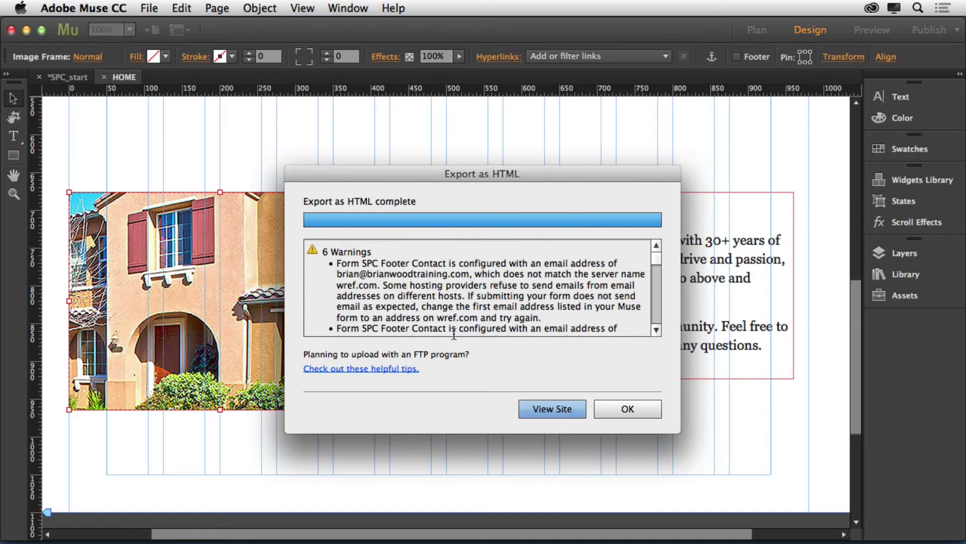
left_click(625, 410)
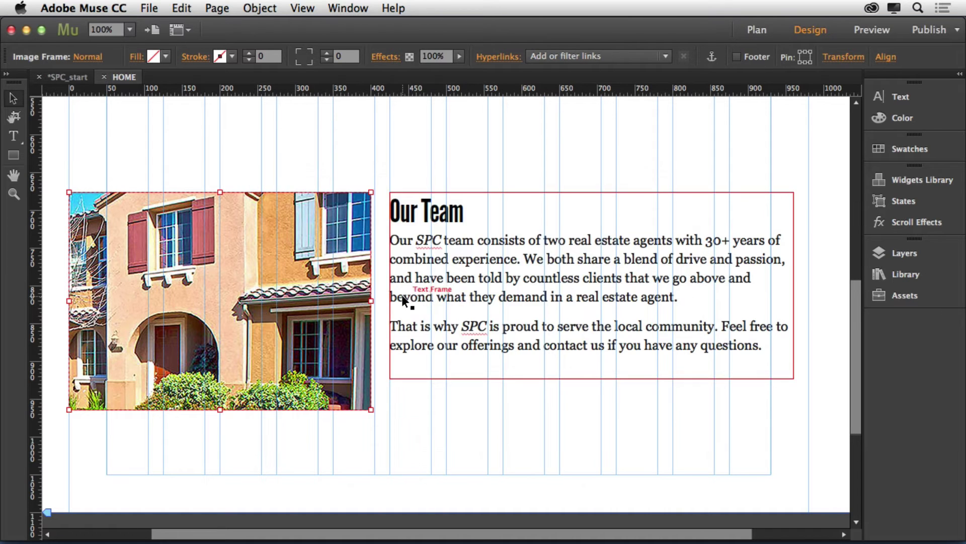
key("super+Tab")
Switch to Finder and open the export folder's images subfolder
left_click(607, 294)
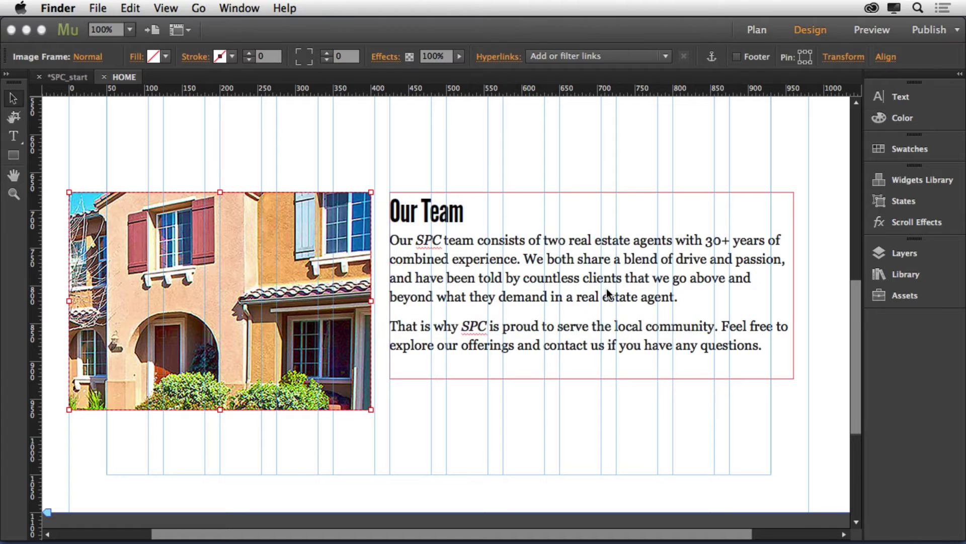
key("super+alt+h")
double_click(914, 208)
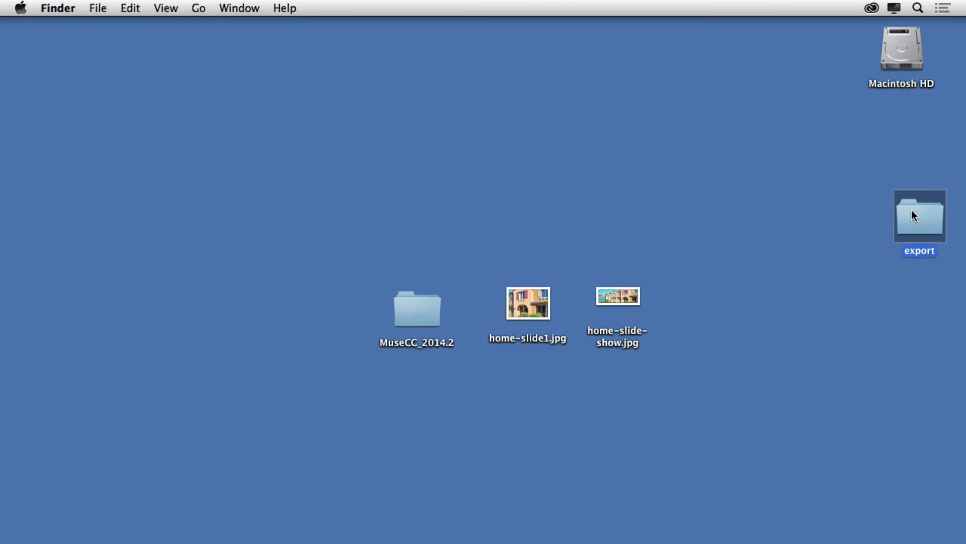
left_click(509, 140)
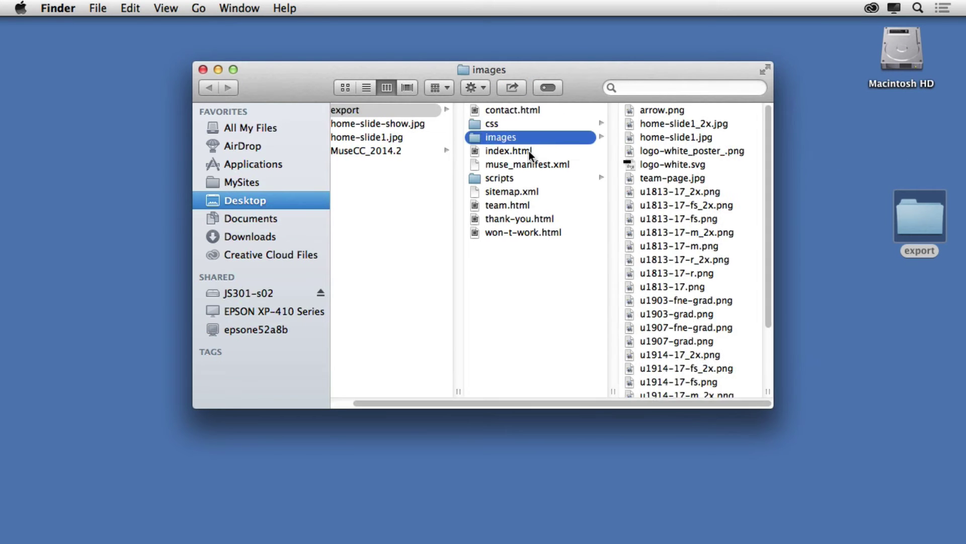
Compare home-slide1_2x.jpg at 800×576 against home-slide1.jpg at 400×288, then return to Muse
key("Right")
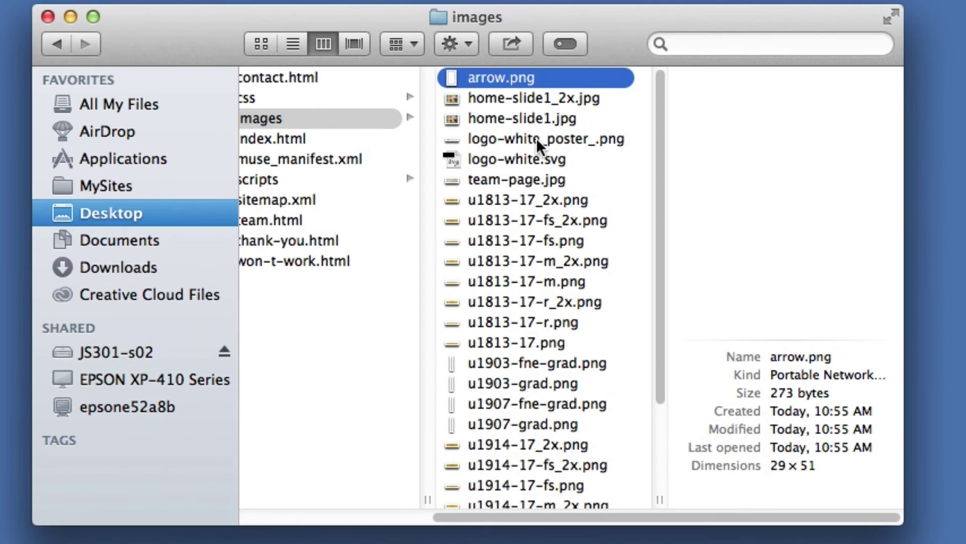
key("Down")
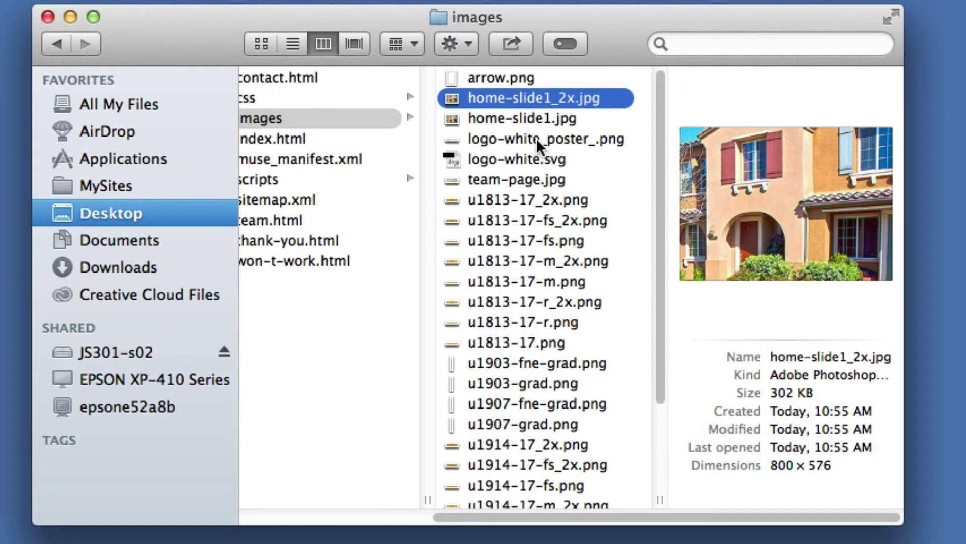
key("Down")
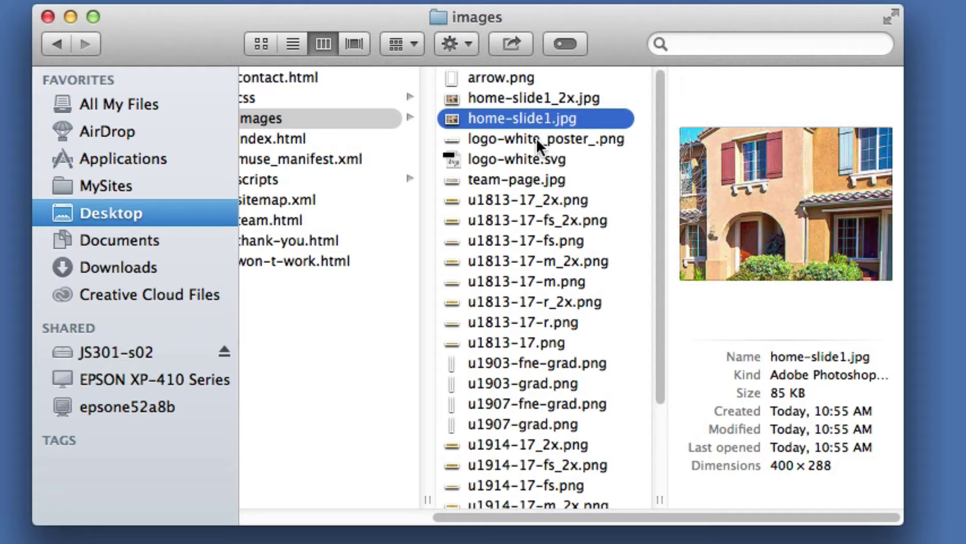
key("Up")
key("Down")
key("Up")
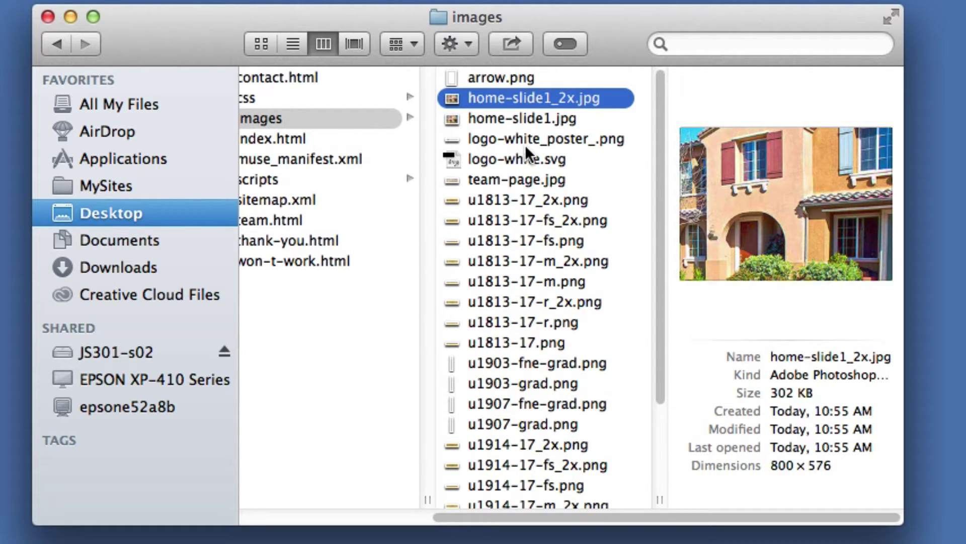
key("super+Tab")
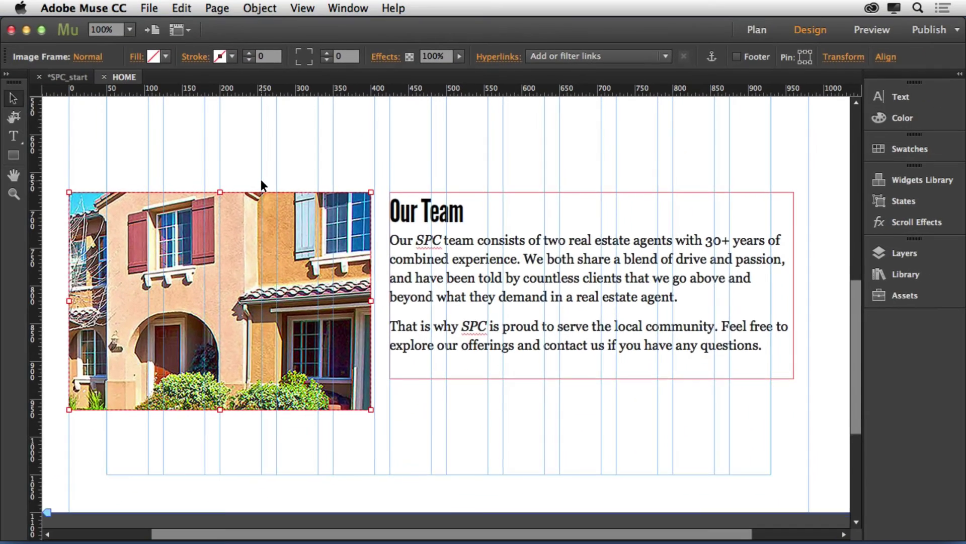
scroll(209, 186, "up", 6)
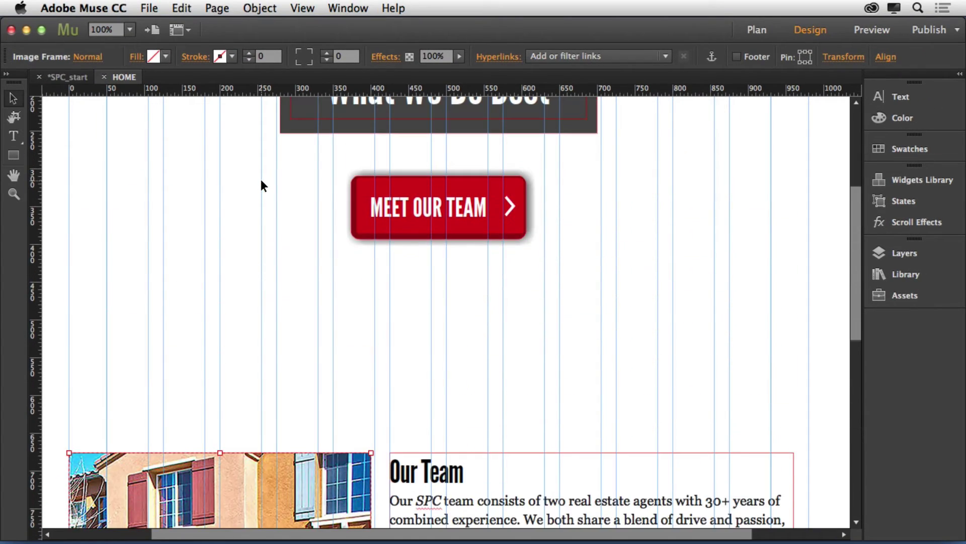
scroll(261, 182, "up", 5)
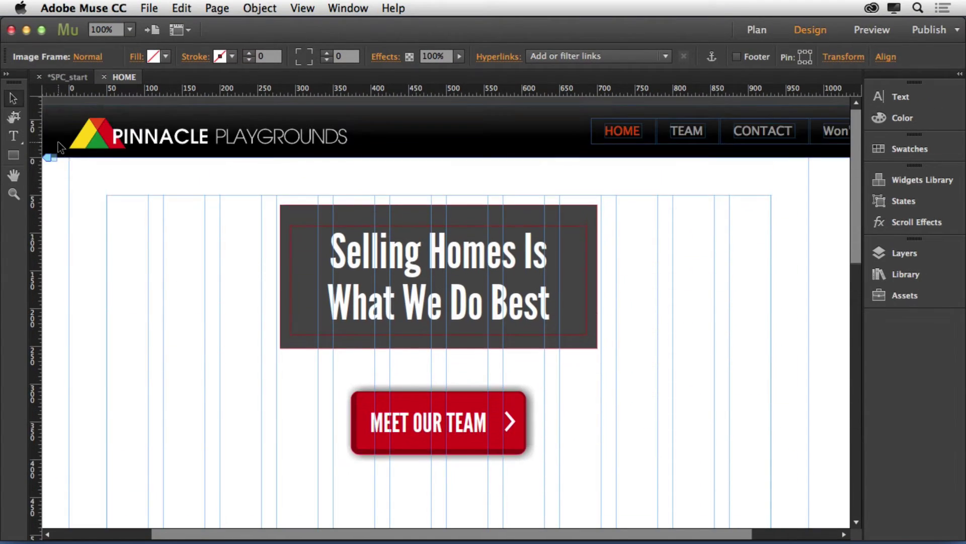
left_click(9, 158)
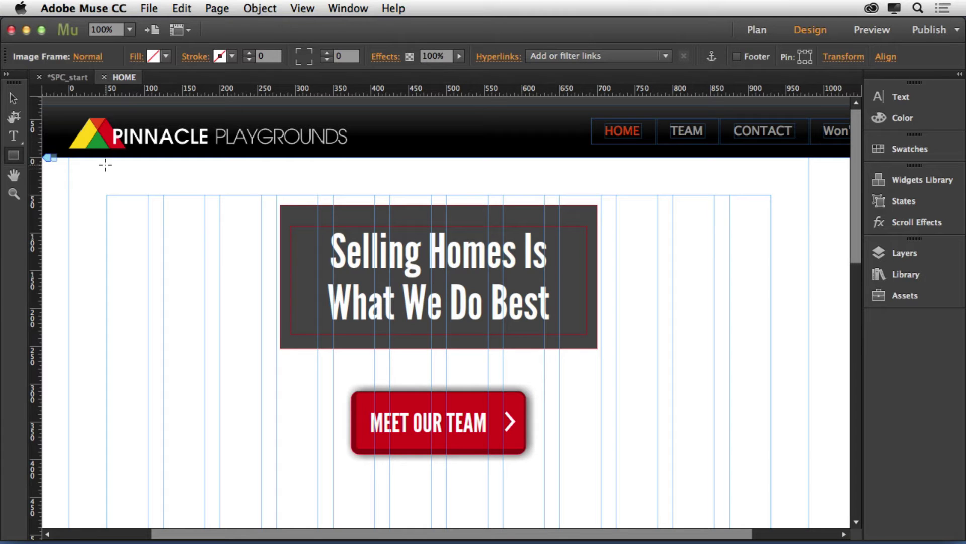
left_click_drag(95, 160, 609, 466)
left_click(137, 56)
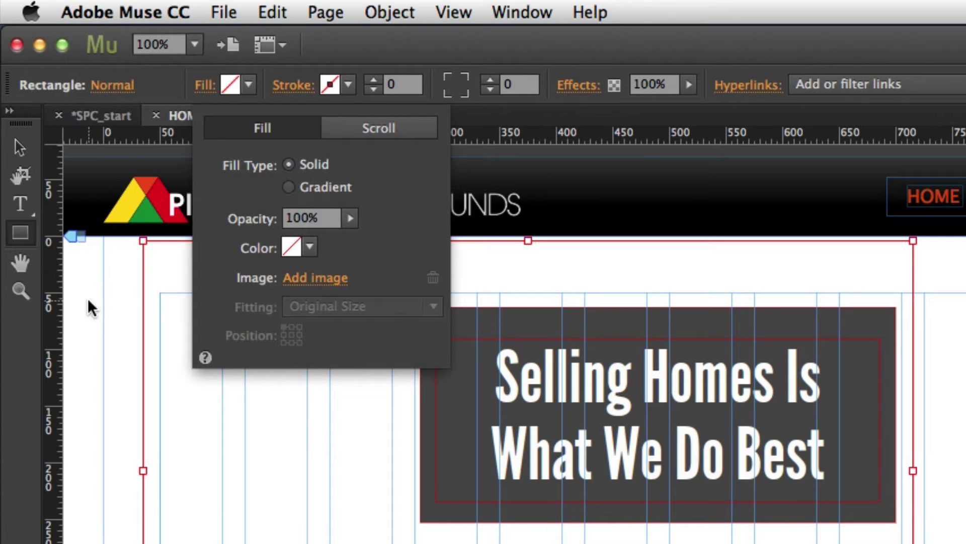
left_click(261, 291)
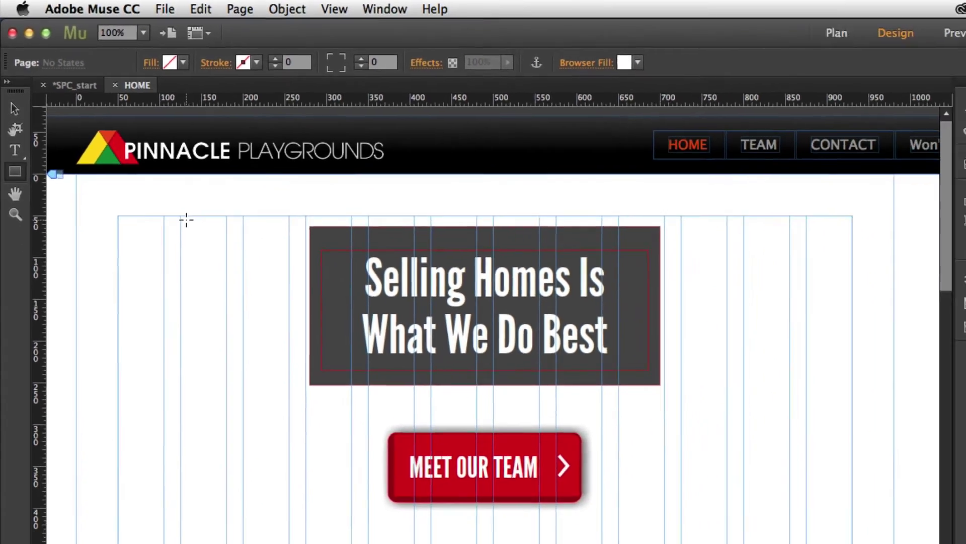
scroll(350, 413, "down", 3)
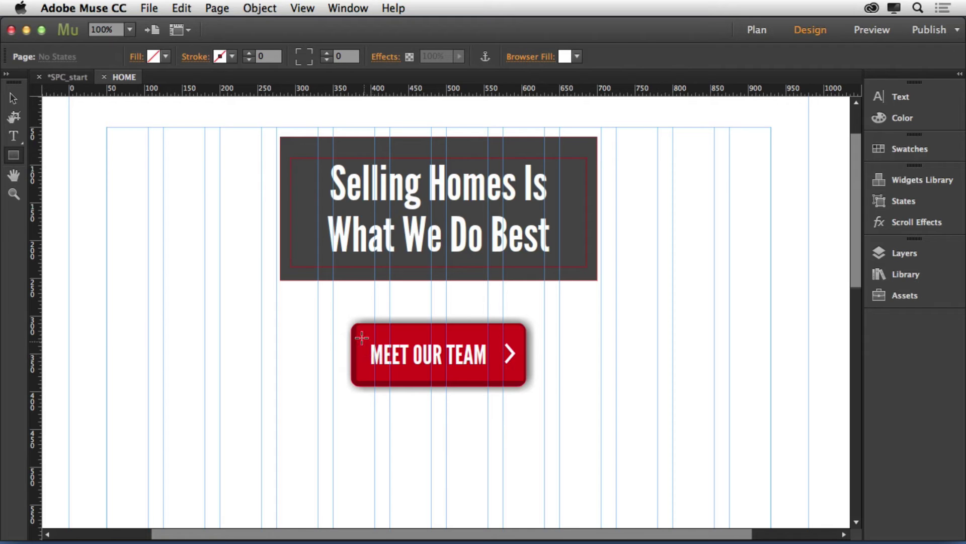
scroll(348, 323, "up", 3)
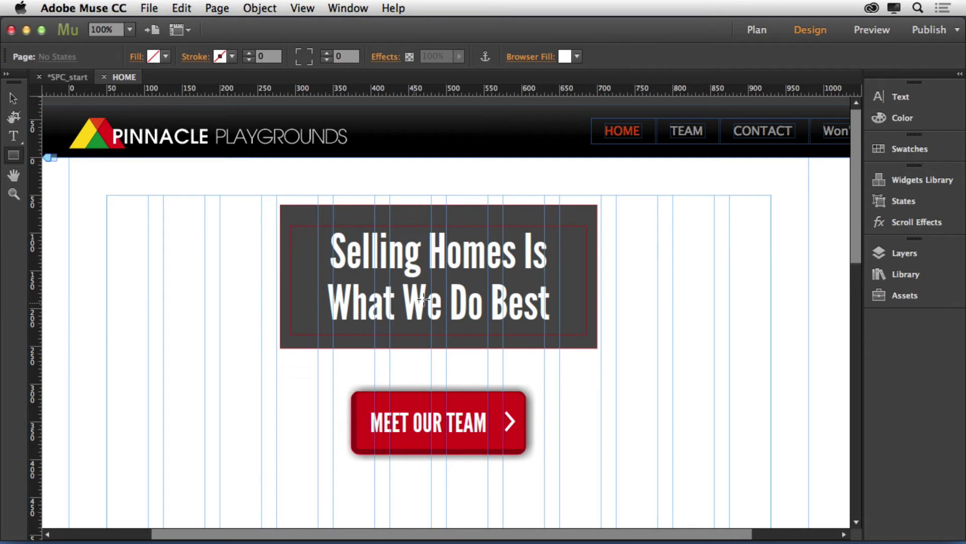
Drag a Blank slideshow widget from the Widgets Library below the header and select its hero image
left_click(891, 180)
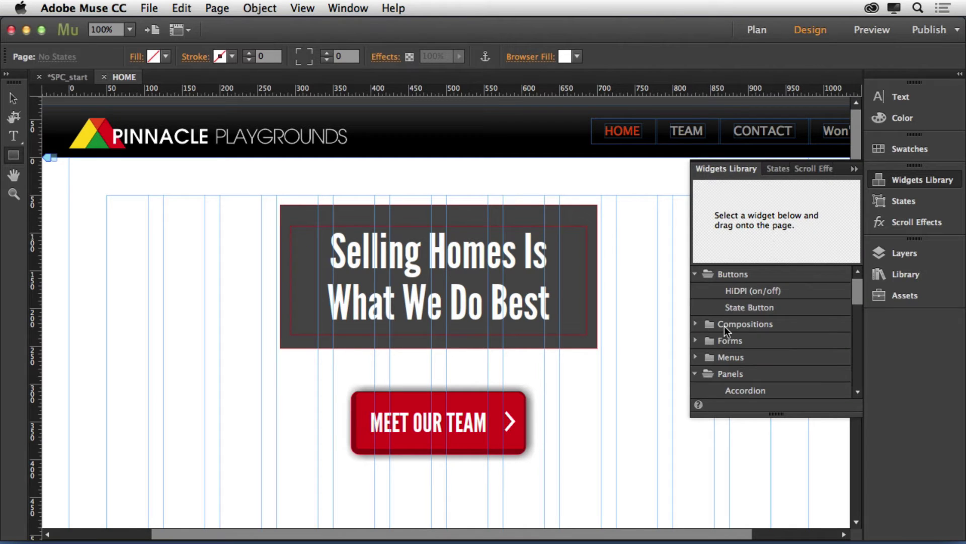
scroll(724, 325, "down", 5)
left_click(735, 290)
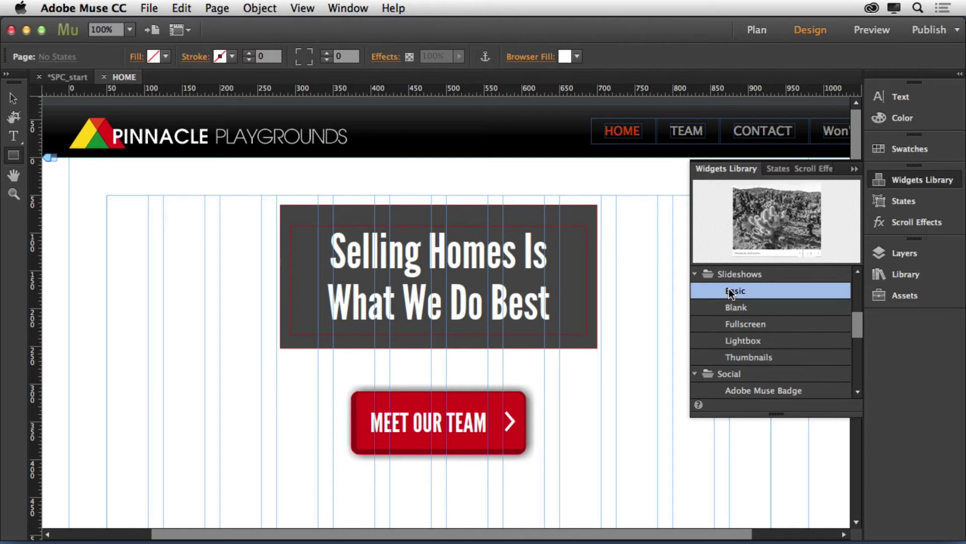
left_click(735, 307)
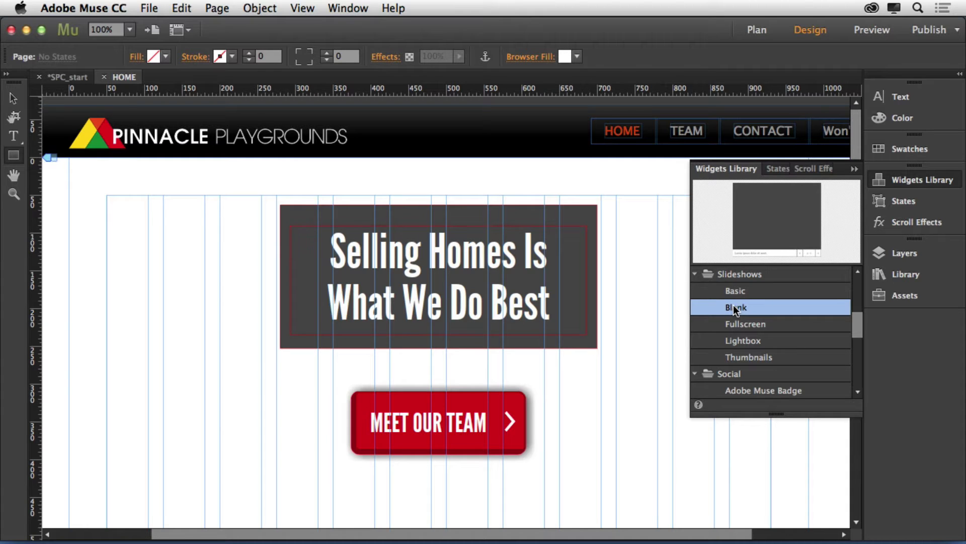
left_click_drag(733, 304, 104, 167)
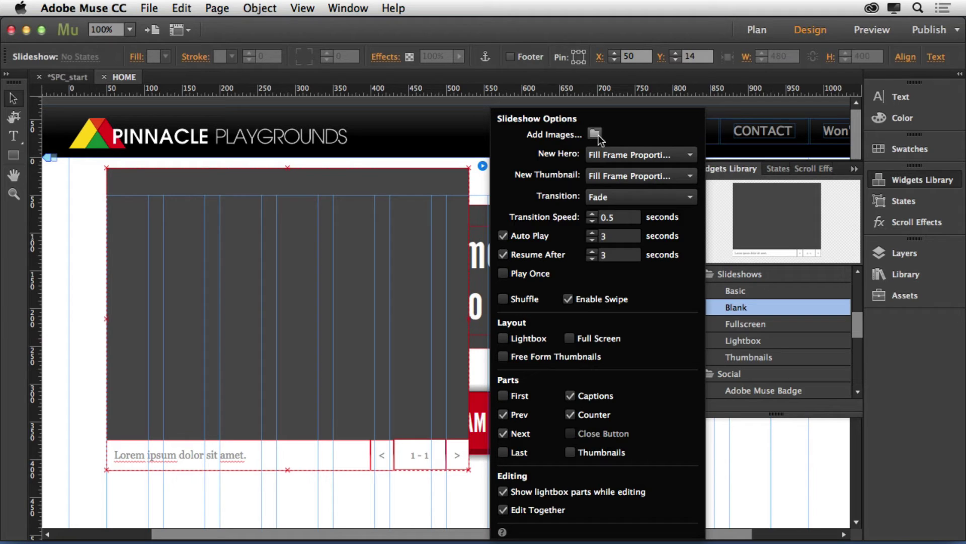
left_click(96, 210)
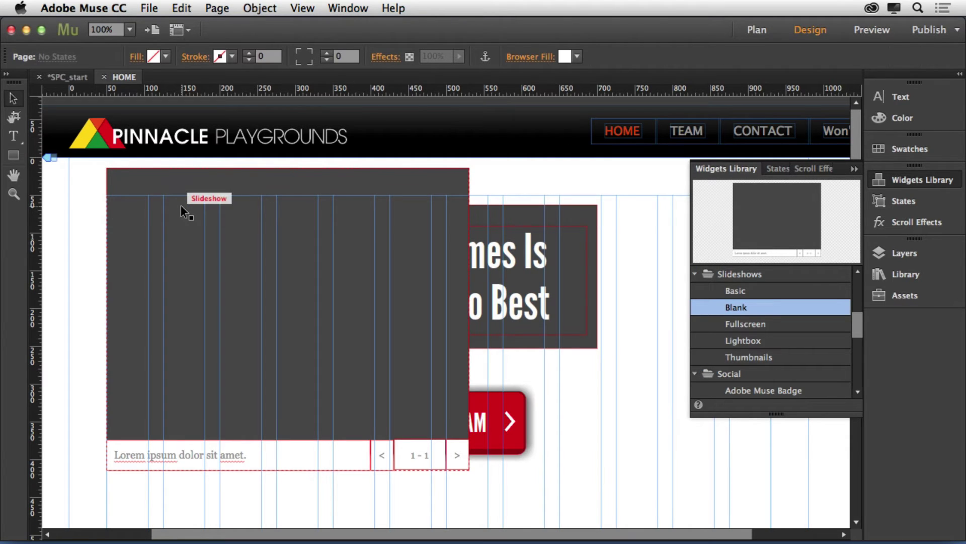
left_click(181, 208)
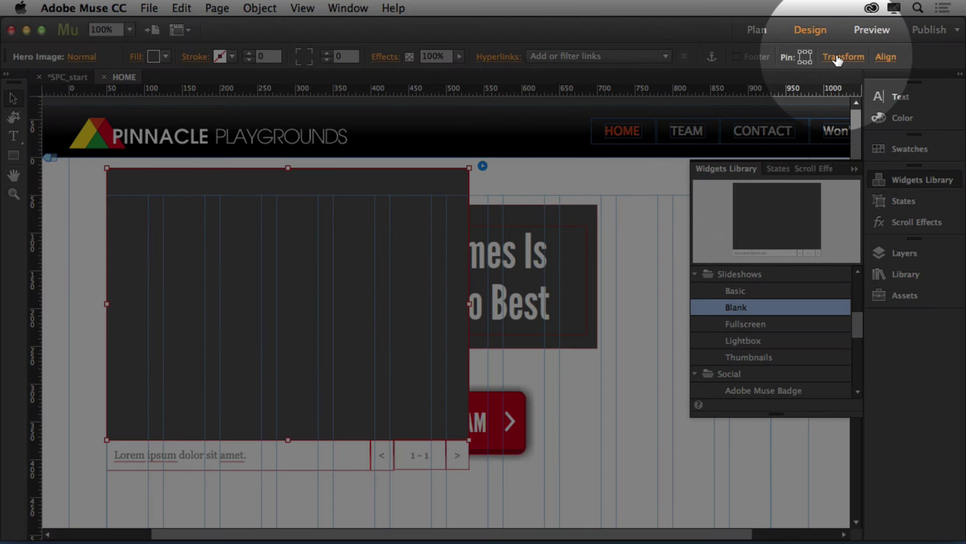
left_click(844, 57)
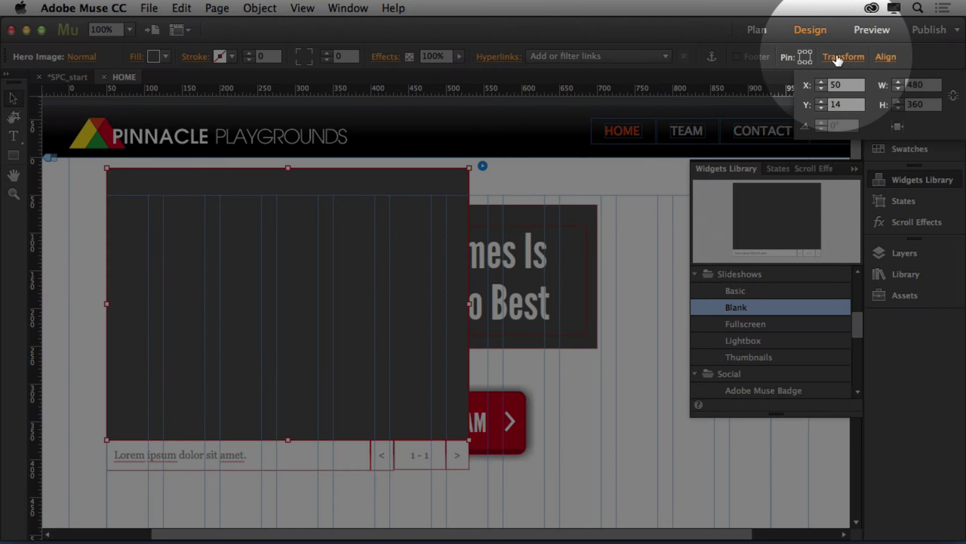
left_click(897, 128)
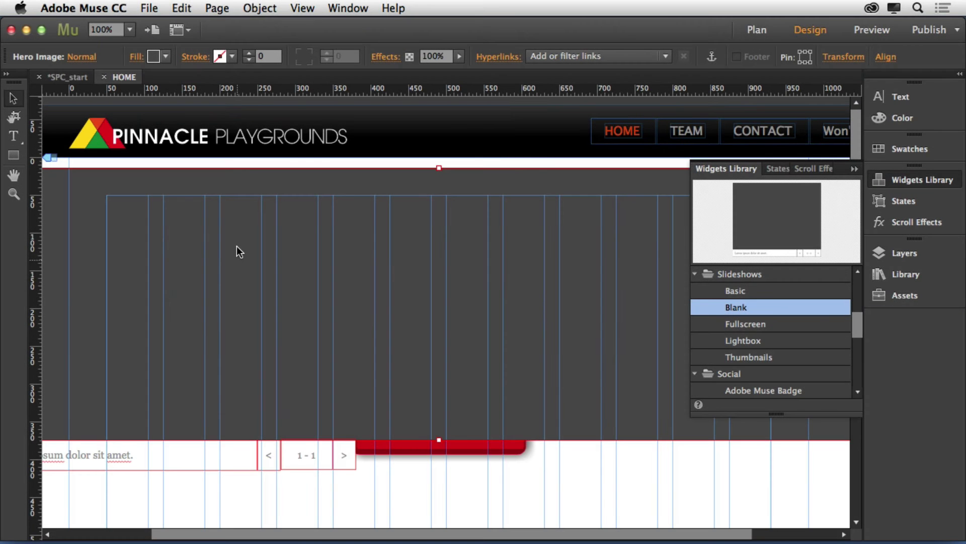
left_click_drag(221, 250, 222, 240)
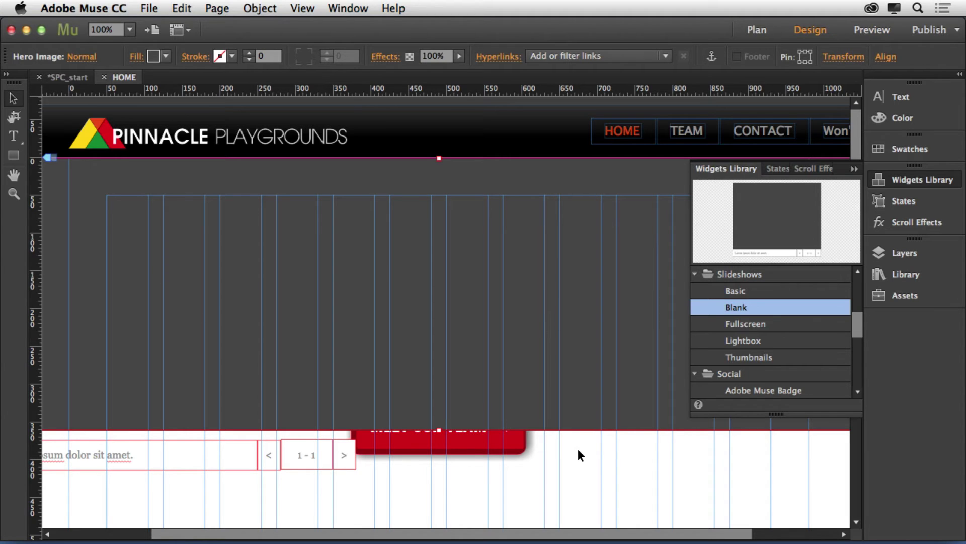
left_click(578, 468)
scroll(577, 468, "down", 5)
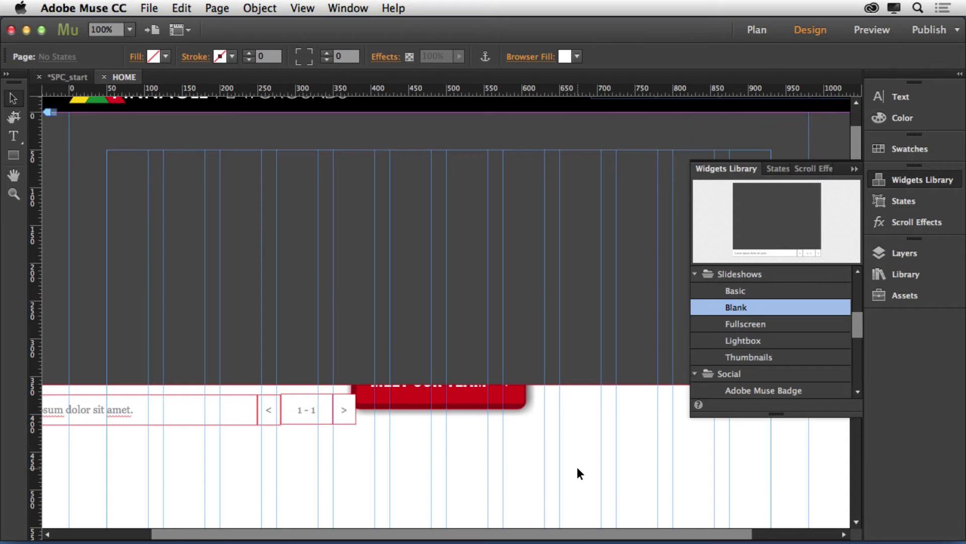
left_click(526, 57)
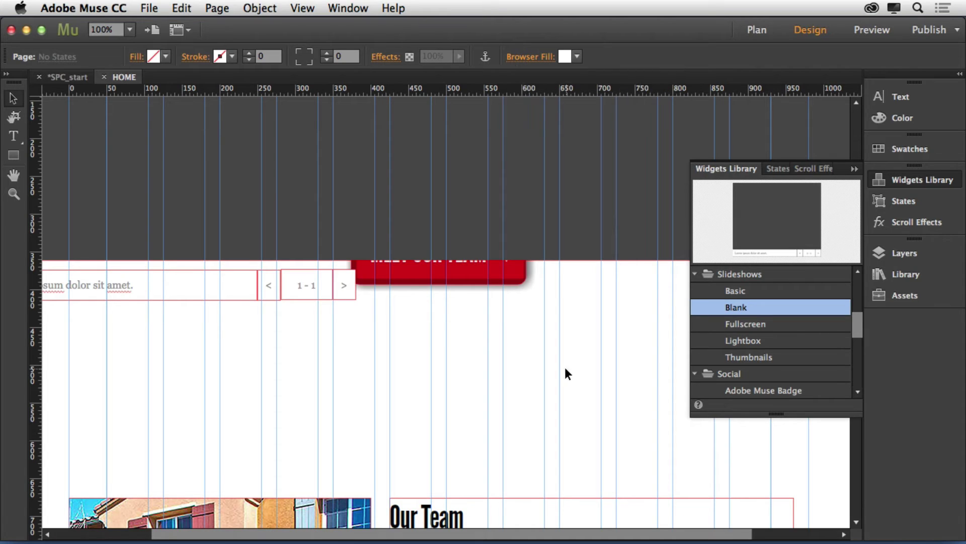
Switch to Plan view and open the Won't Work page from its thumbnail
left_click(55, 78)
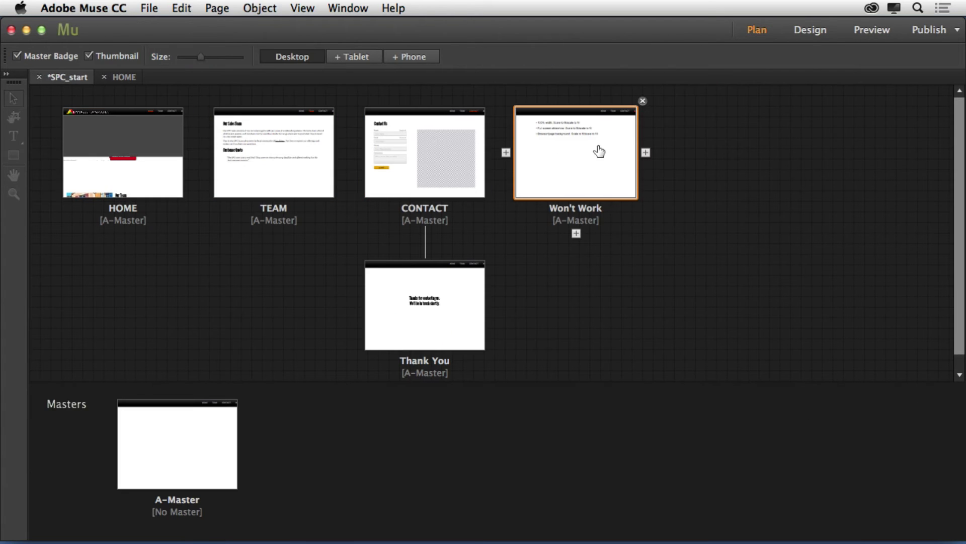
double_click(579, 152)
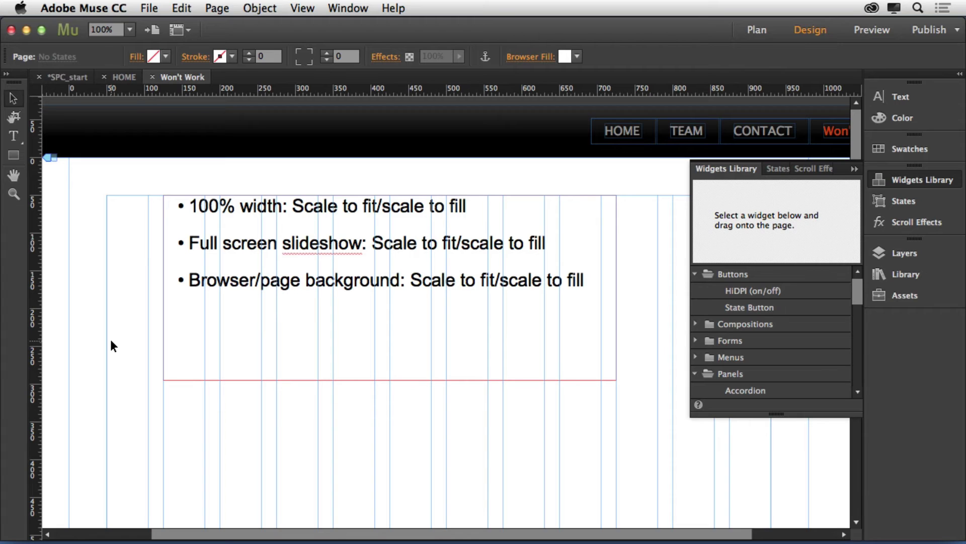
Return to the HOME page, select the house photo and check its 2x badge in the Assets panel
left_click(117, 77)
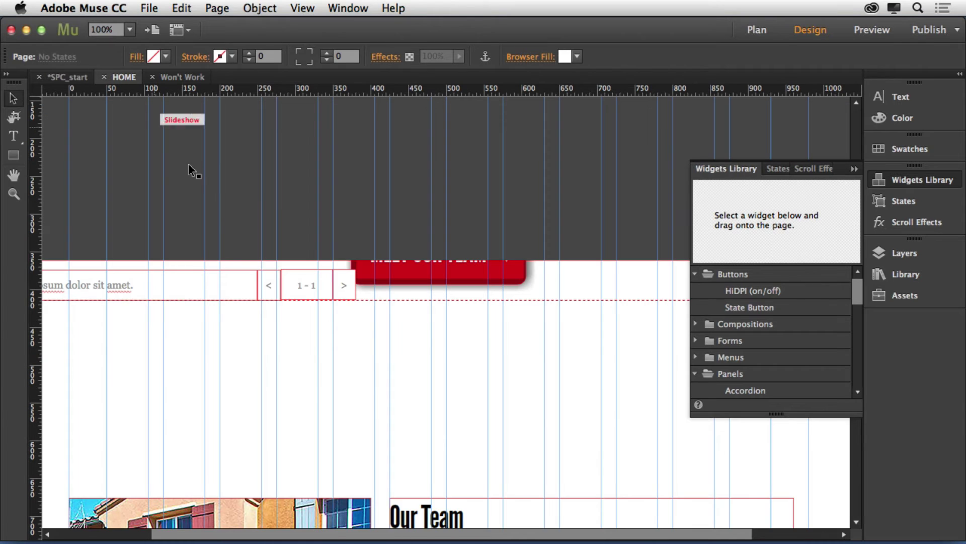
left_click(257, 263)
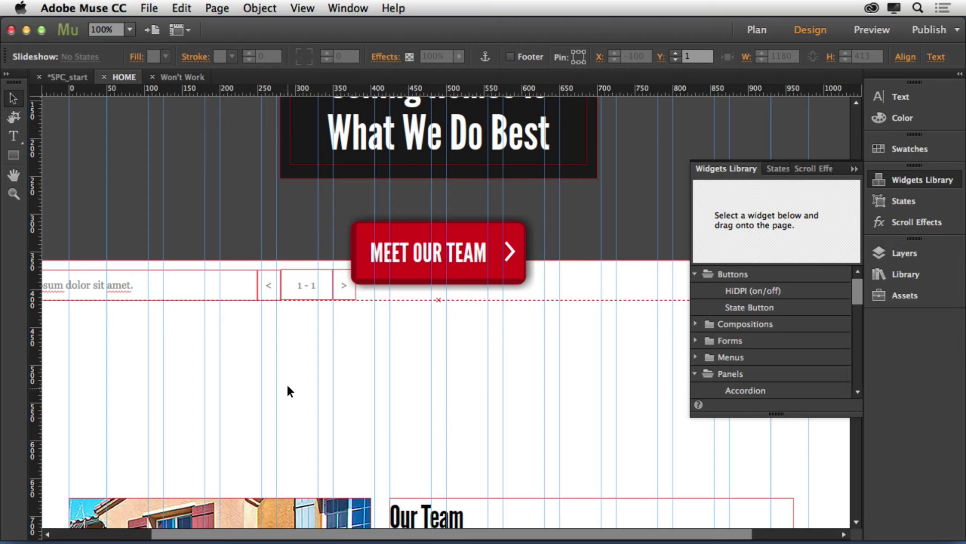
scroll(287, 383, "down", 3)
scroll(286, 382, "down", 2)
left_click(145, 310)
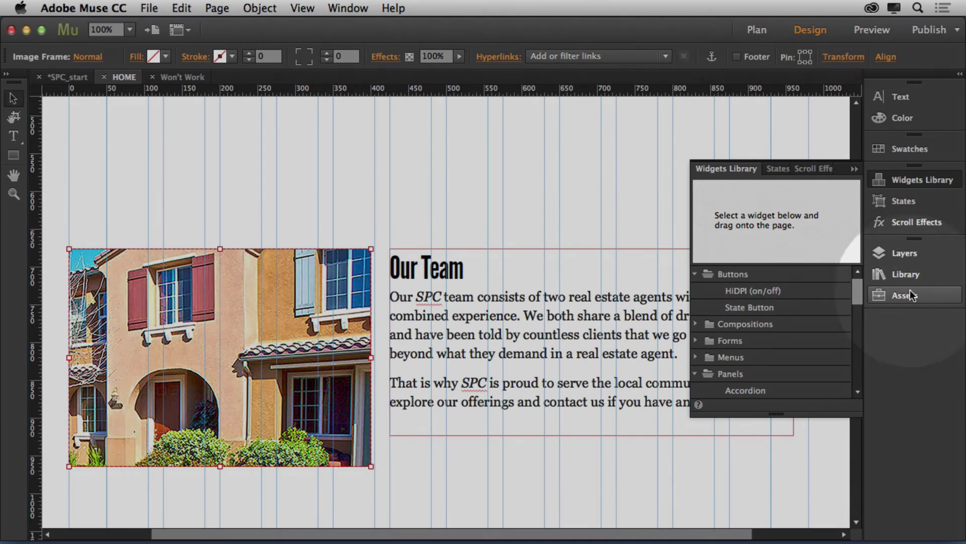
left_click(909, 295)
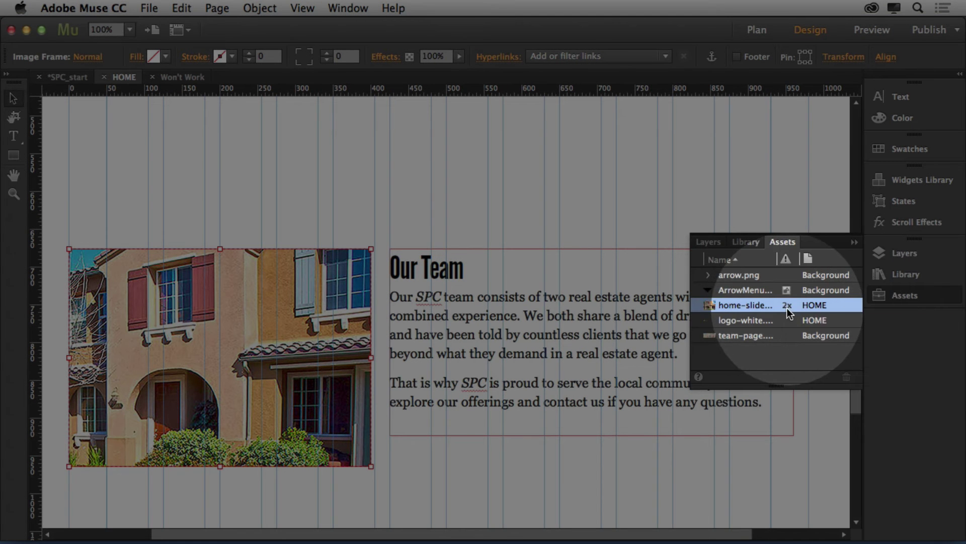
mouse_move(787, 306)
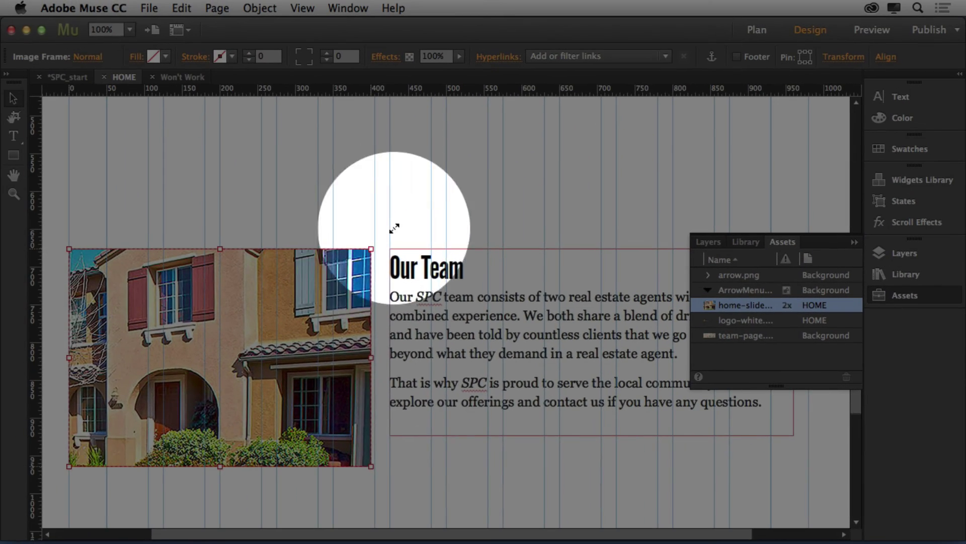
Test-resize the house photo frame, restore its original size, then deselect and reselect the photo
left_click_drag(73, 145, 434, 0)
left_click_drag(611, 126, 611, 126)
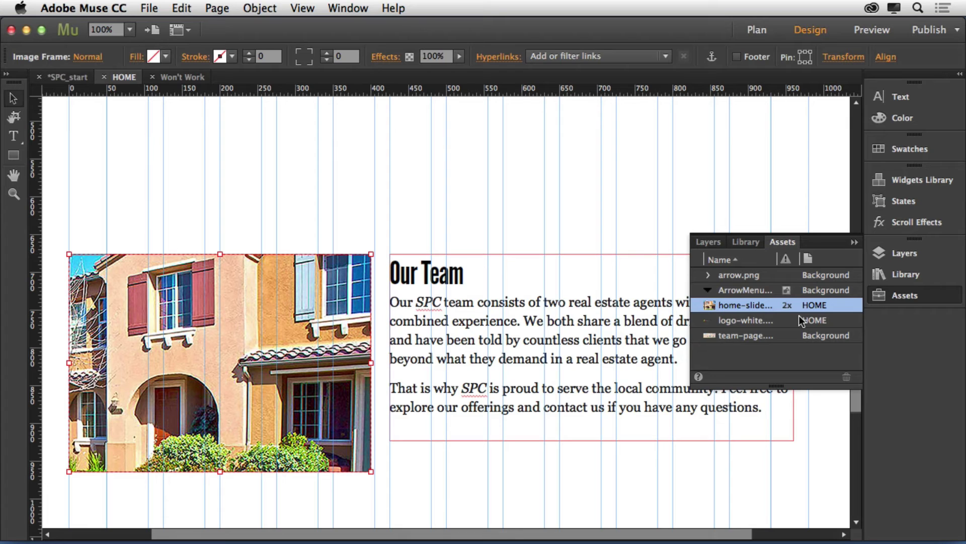
mouse_move(787, 308)
left_click(426, 237)
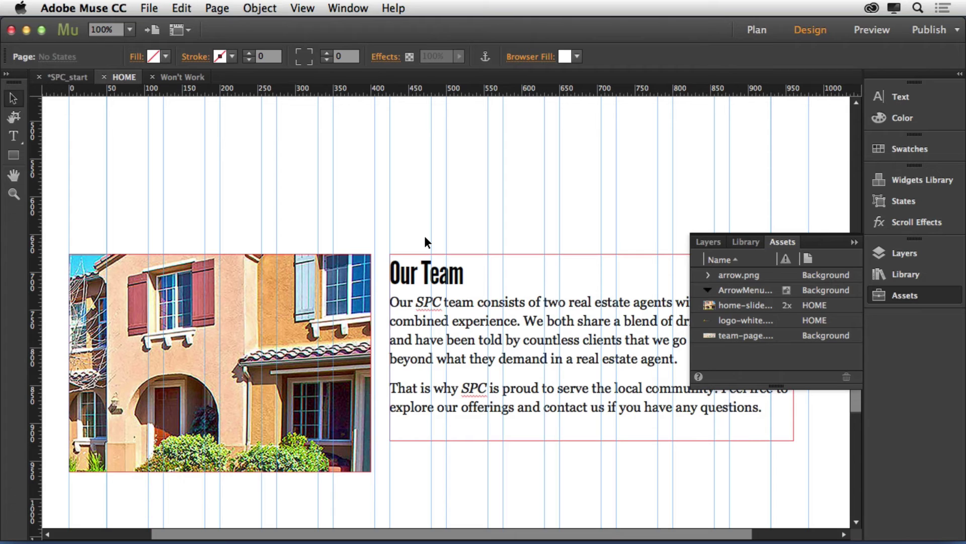
left_click(328, 279)
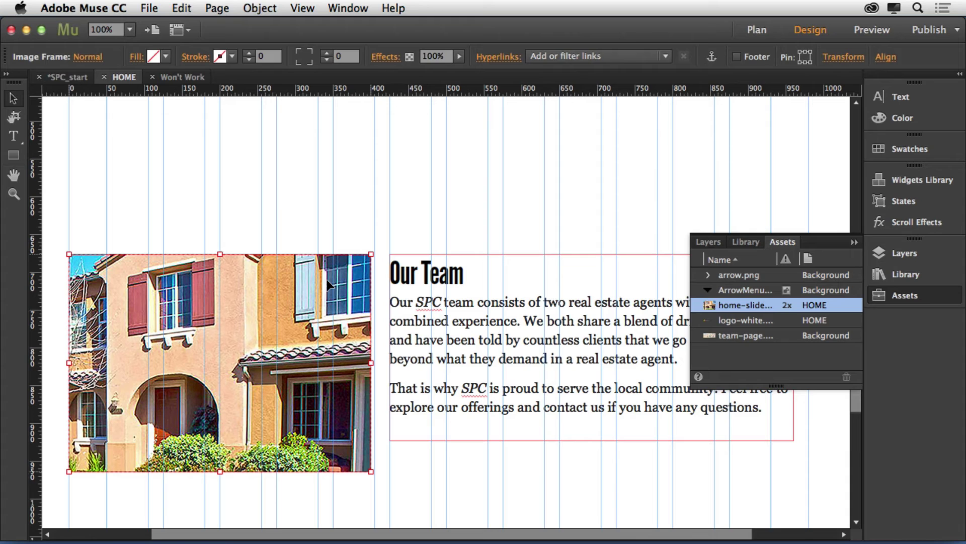
Drop the Buttons > HiDPI (on/off) widget at the page's upper left, above the house photo
left_click(911, 179)
left_click(741, 290)
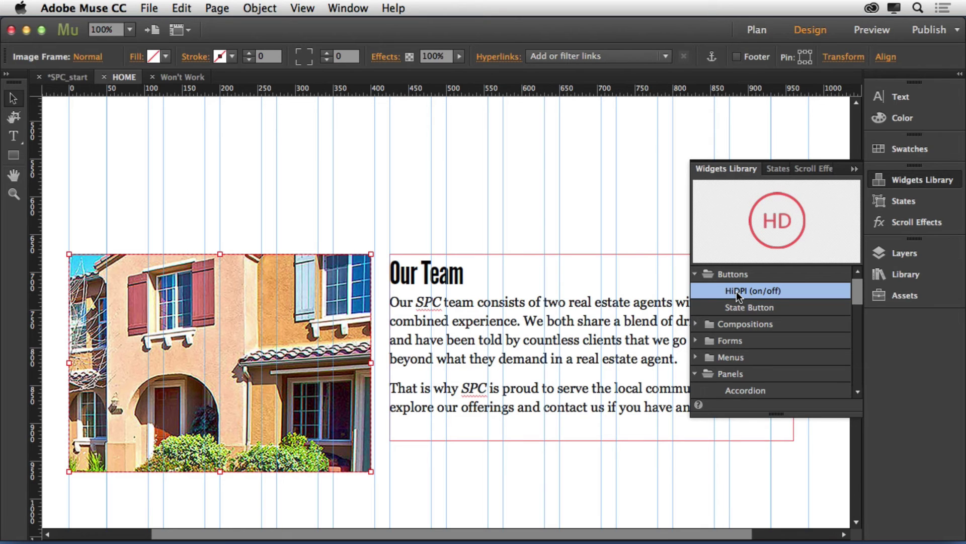
left_click_drag(736, 291, 106, 123)
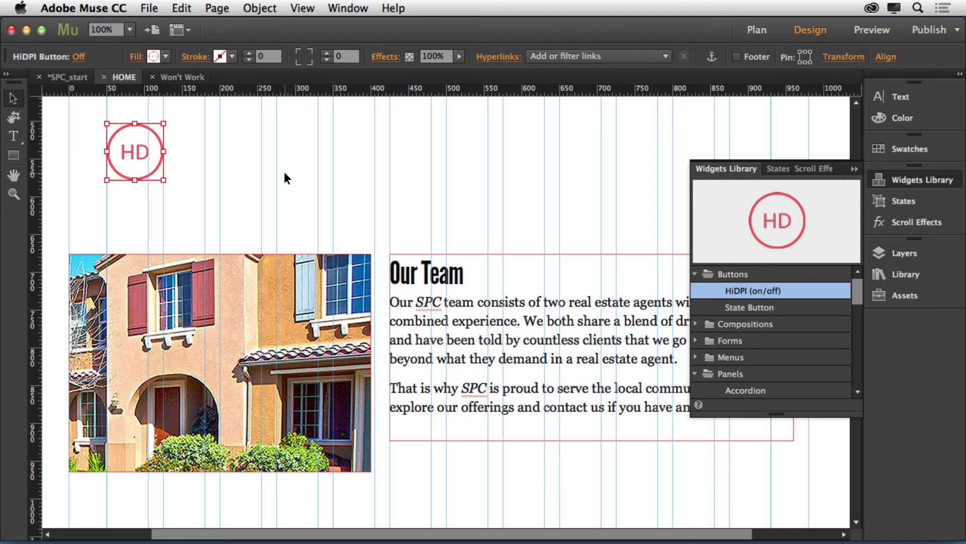
left_click(284, 173)
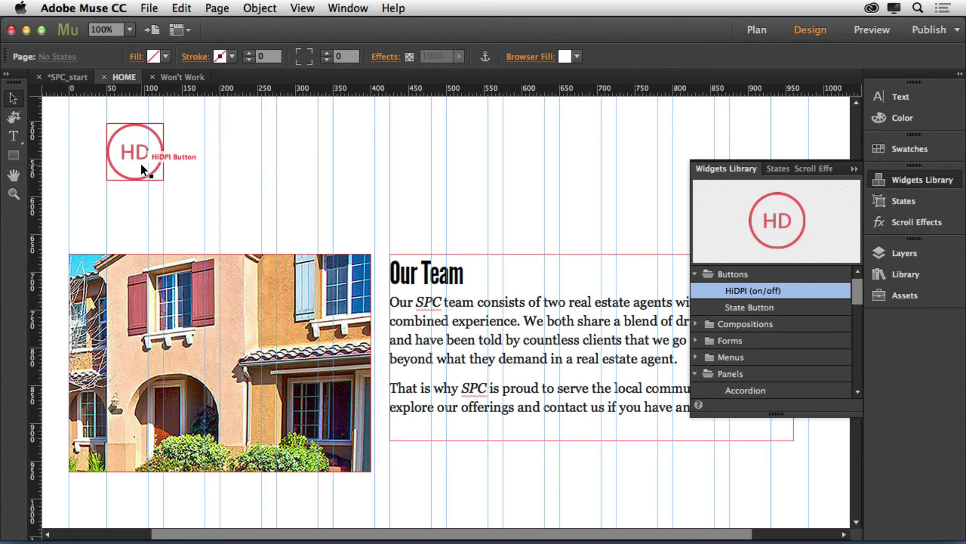
Preview the HOME page in Chrome with File > Preview Page in Browser and scroll to the HD button
left_click(149, 8)
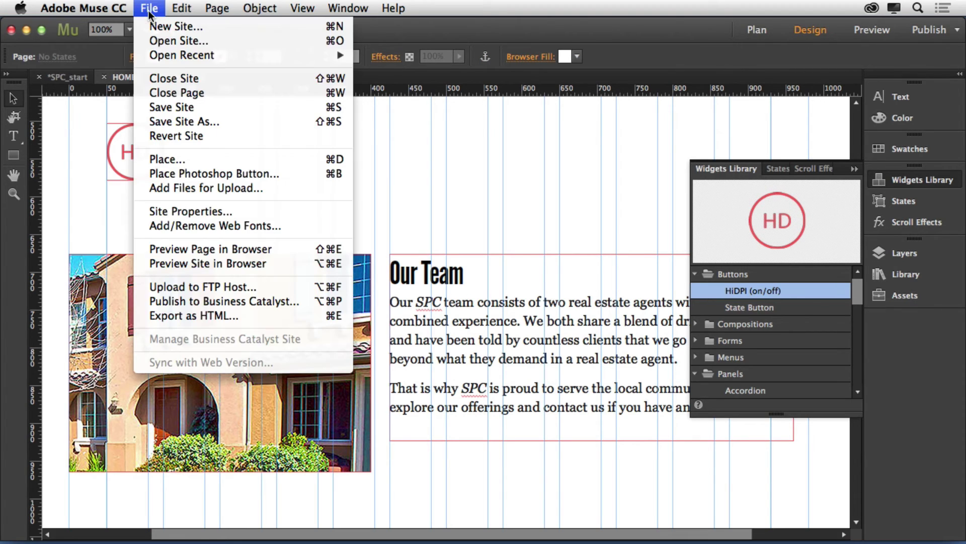
left_click(194, 250)
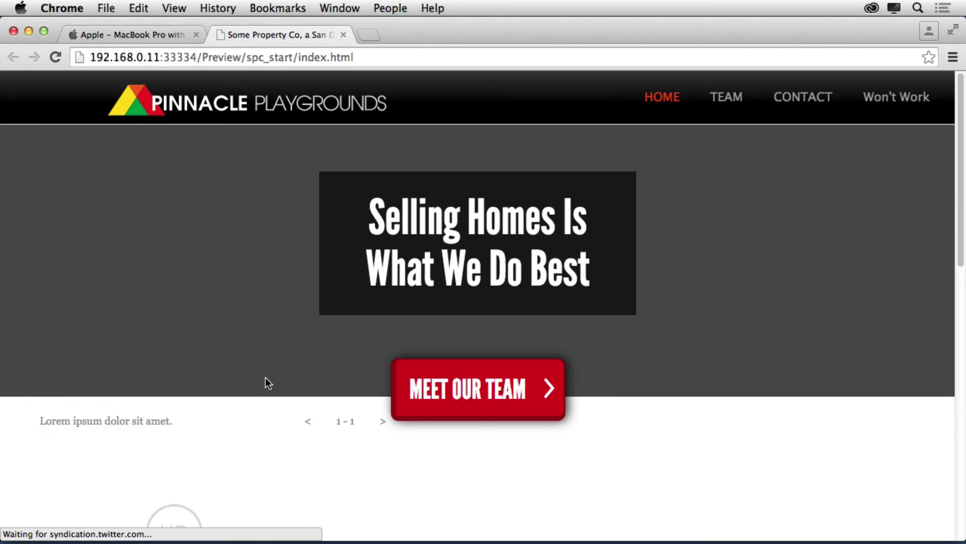
scroll(234, 400, "down", 4)
scroll(234, 400, "down", 1)
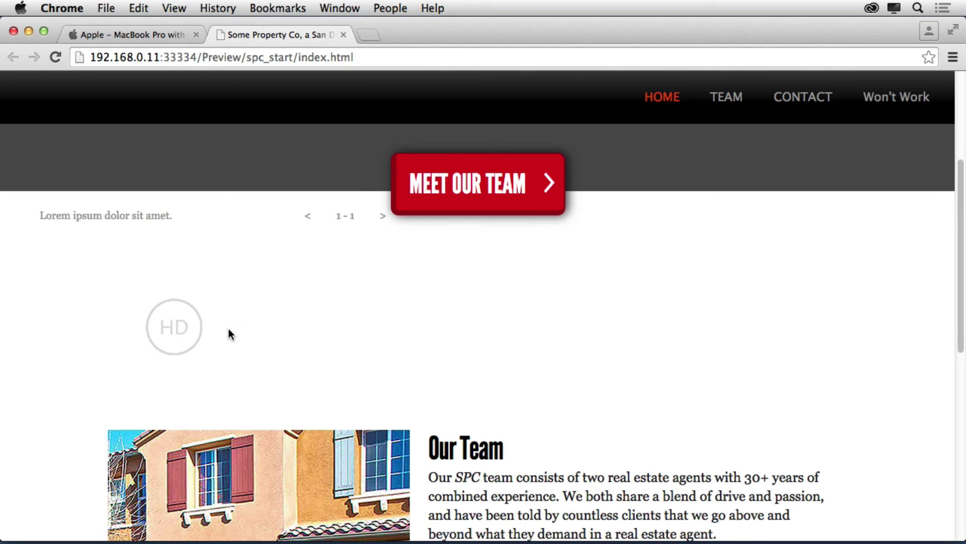
scroll(228, 328, "down", 2)
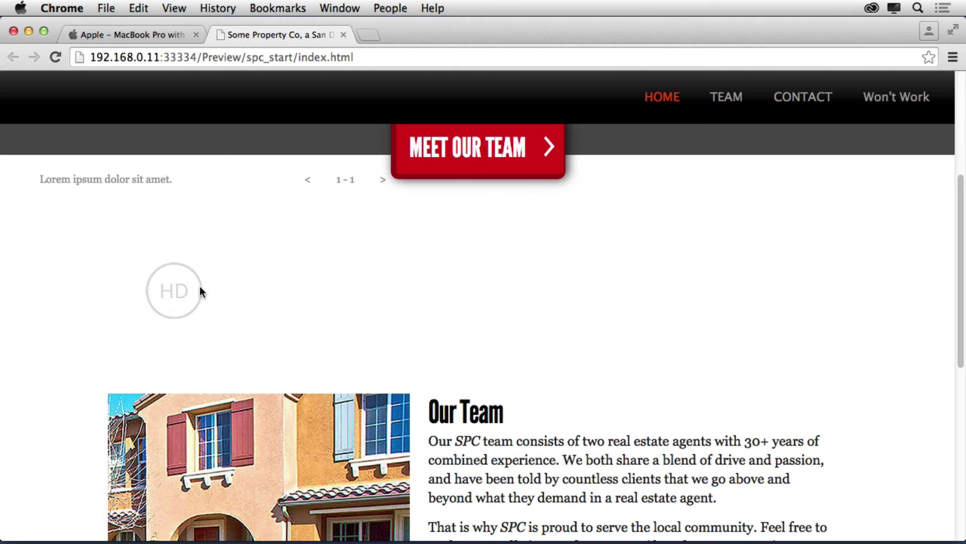
In Chrome DevTools device mode, emulate a Notebook with HiDPI screen, reloading and enlarging the viewport
key("super+shift+c")
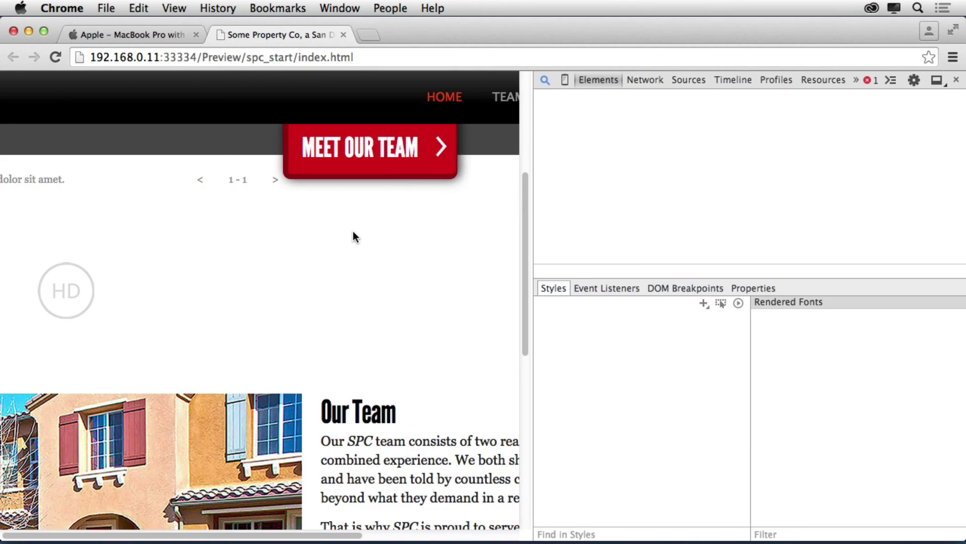
left_click(565, 80)
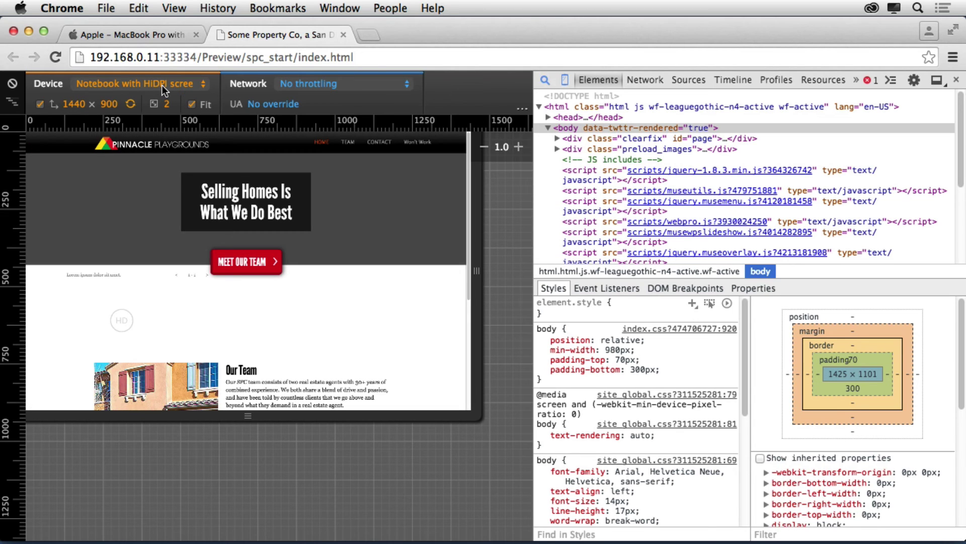
left_click(104, 86)
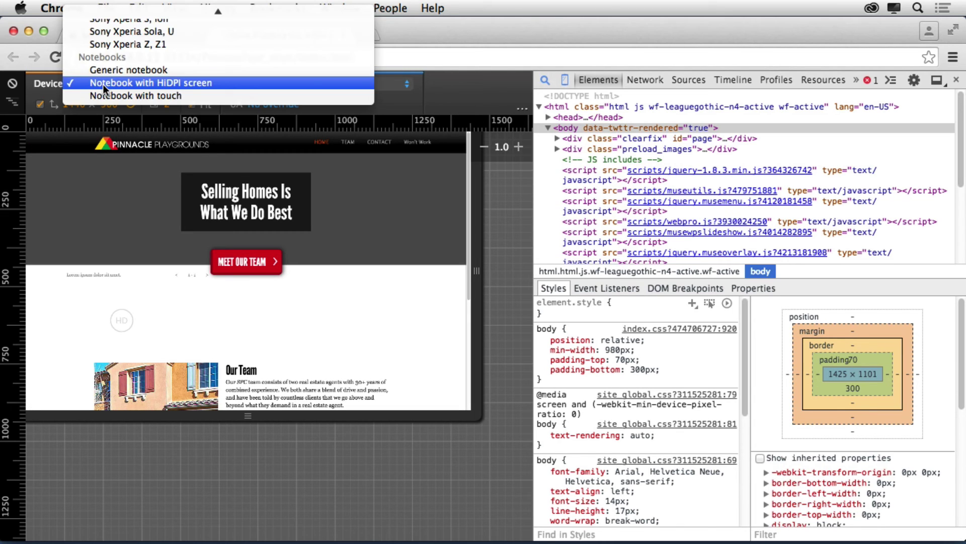
left_click(160, 87)
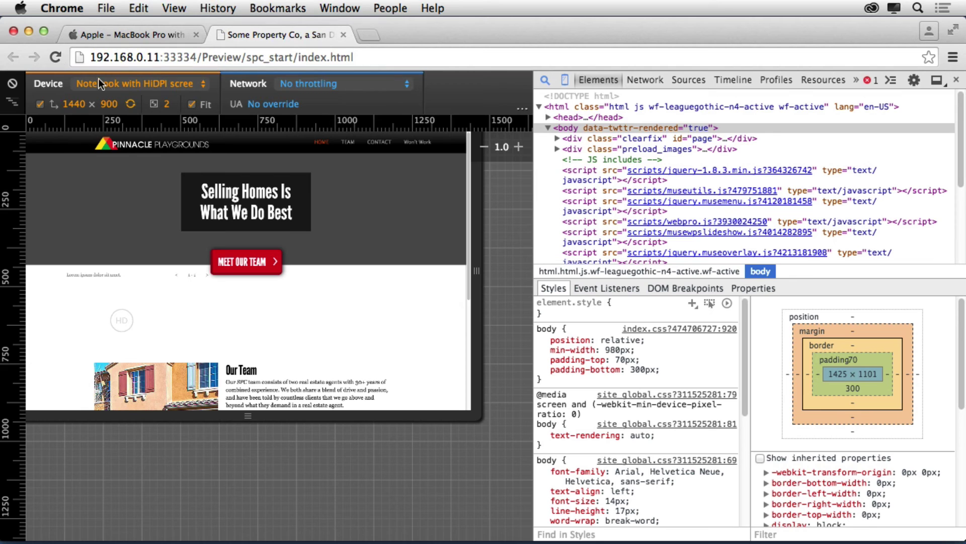
left_click(55, 58)
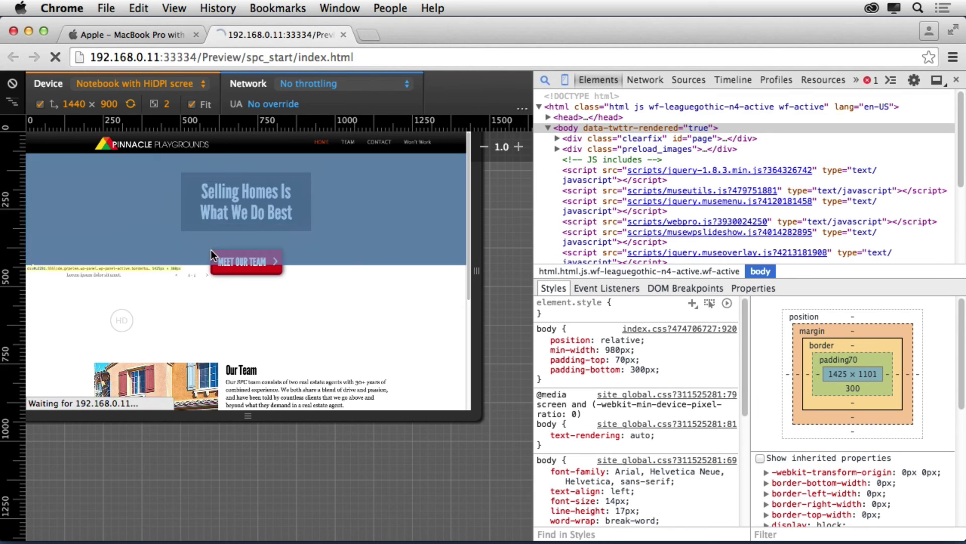
left_click_drag(246, 415, 247, 537)
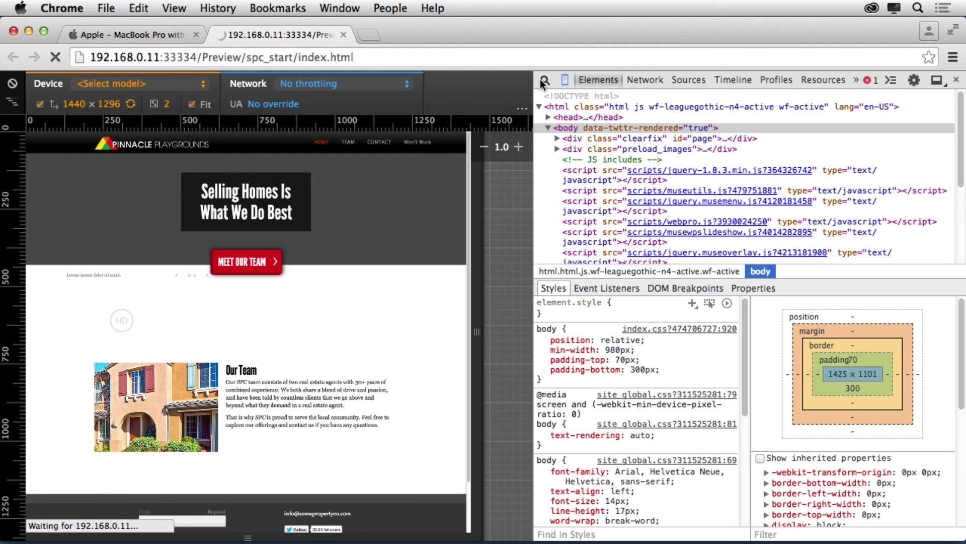
left_click(115, 84)
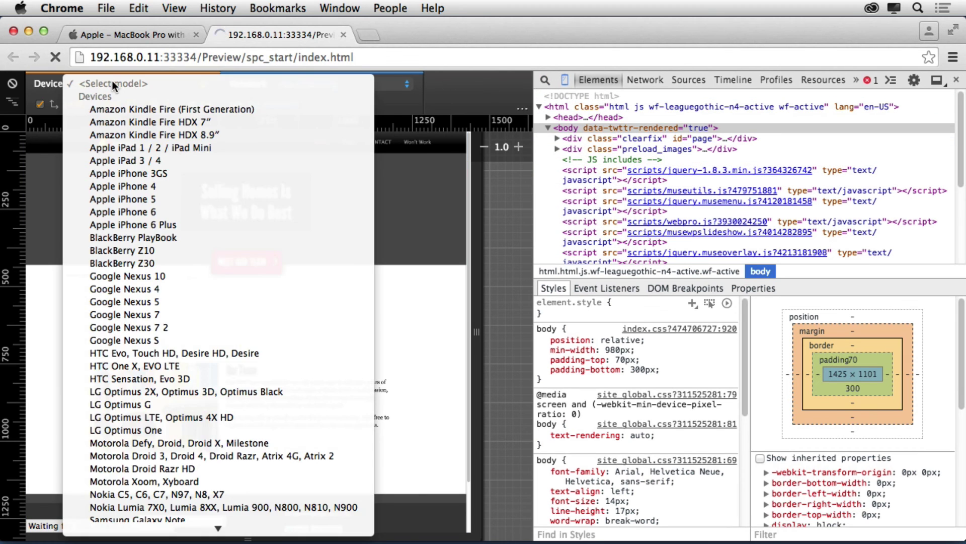
left_click(139, 514)
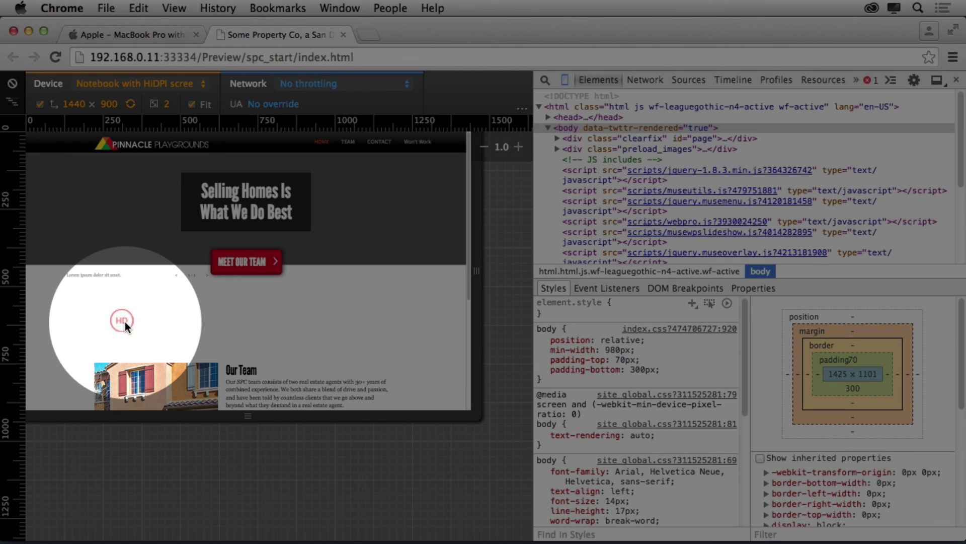
Toggle the HD button to switch HiDPI mode on and off, then return to Adobe Muse
left_click(125, 321)
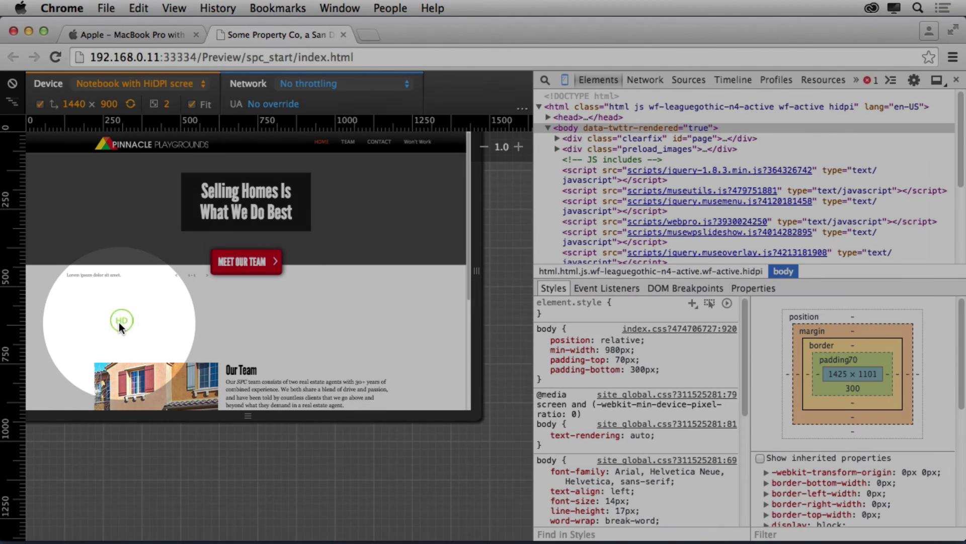
left_click(119, 322)
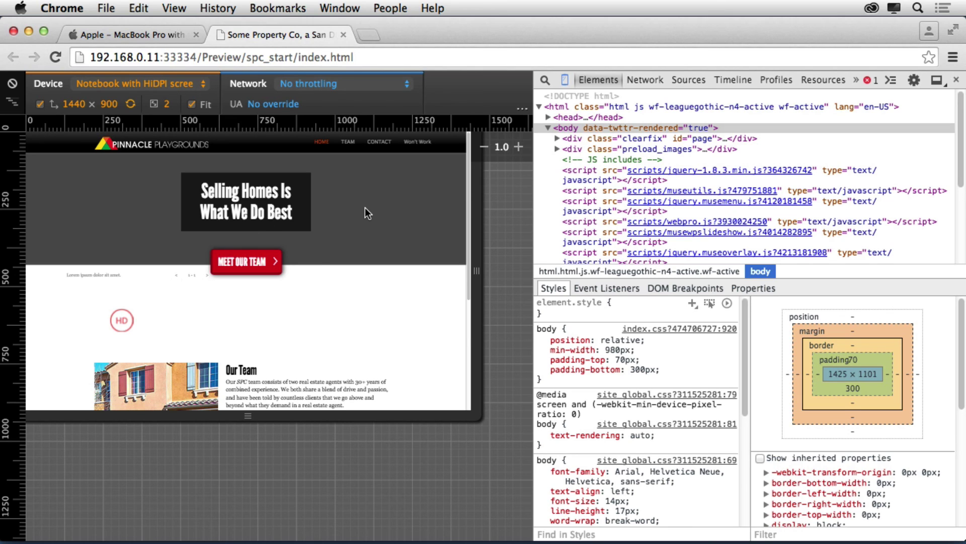
key("super+Tab")
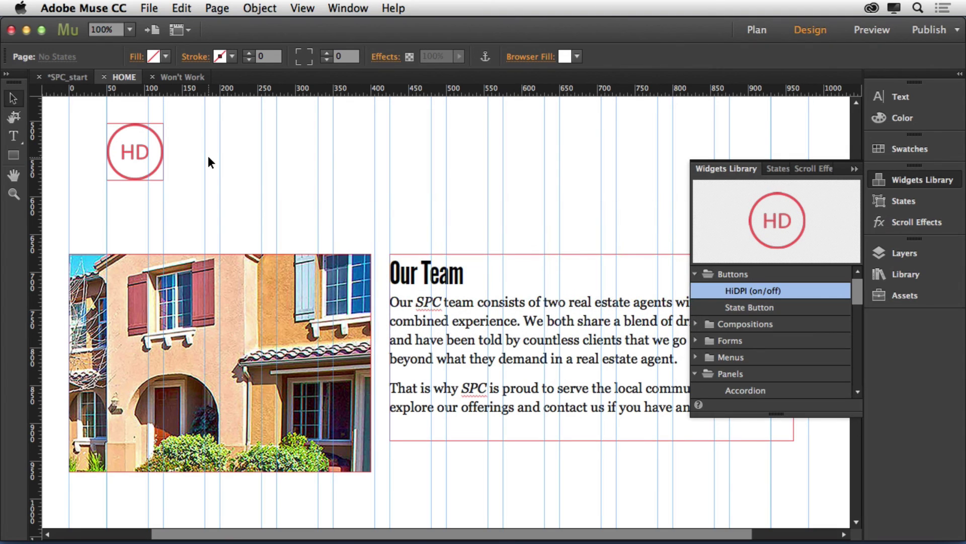